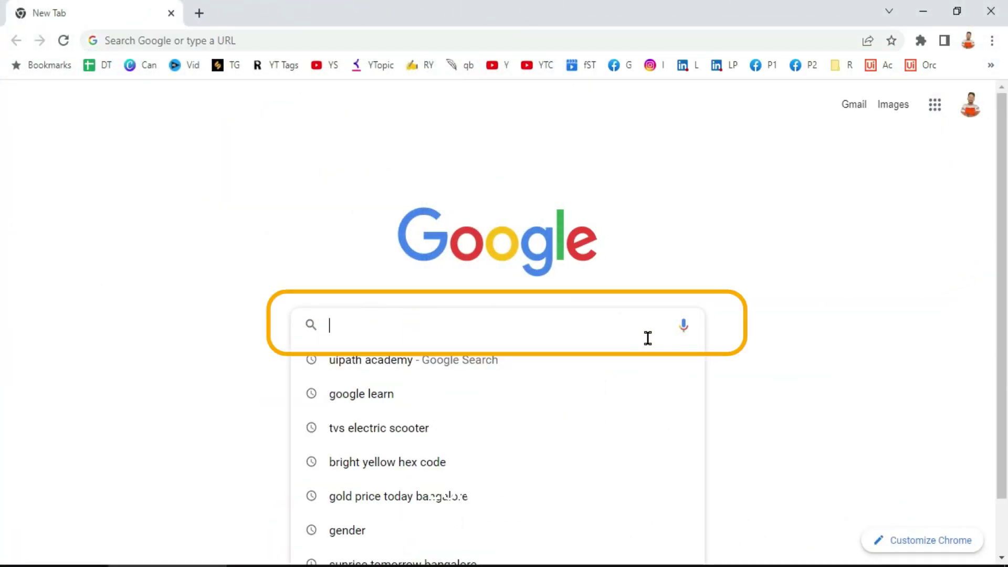
# Search Google for 'uipath academy' and open the academy.uipath.com result
pyautogui.write('IPATH ACADEM')
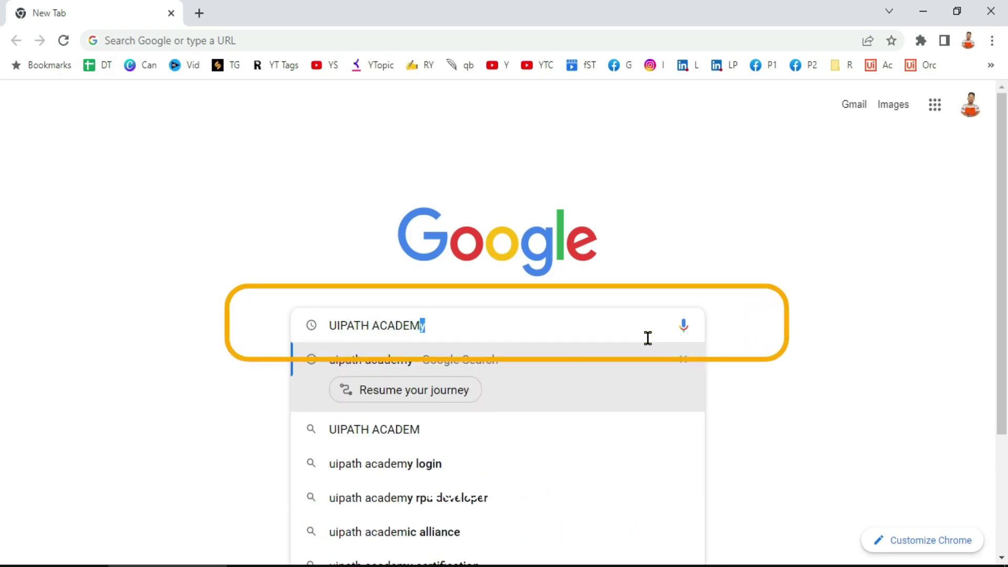
pyautogui.press('Return')
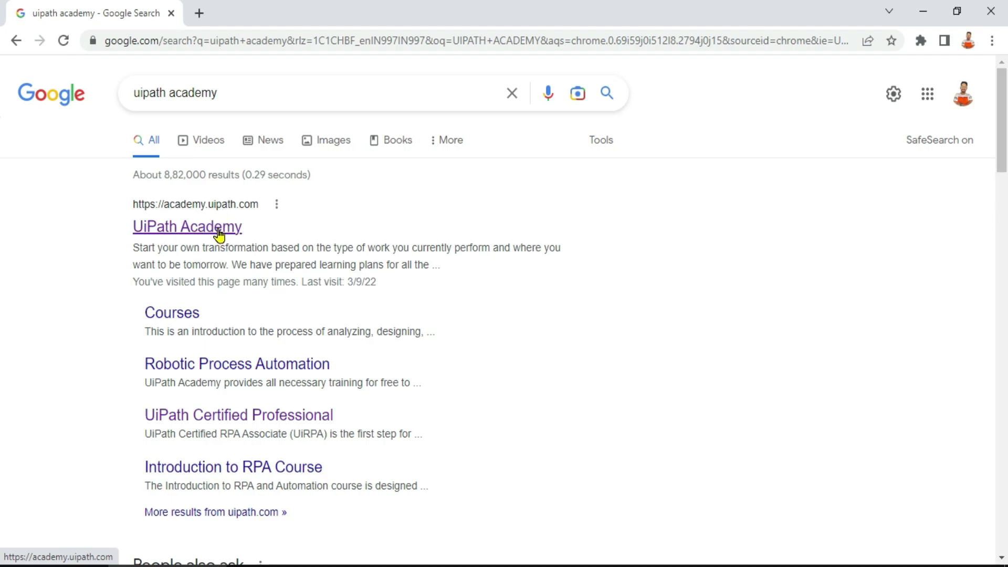
pyautogui.click(220, 235)
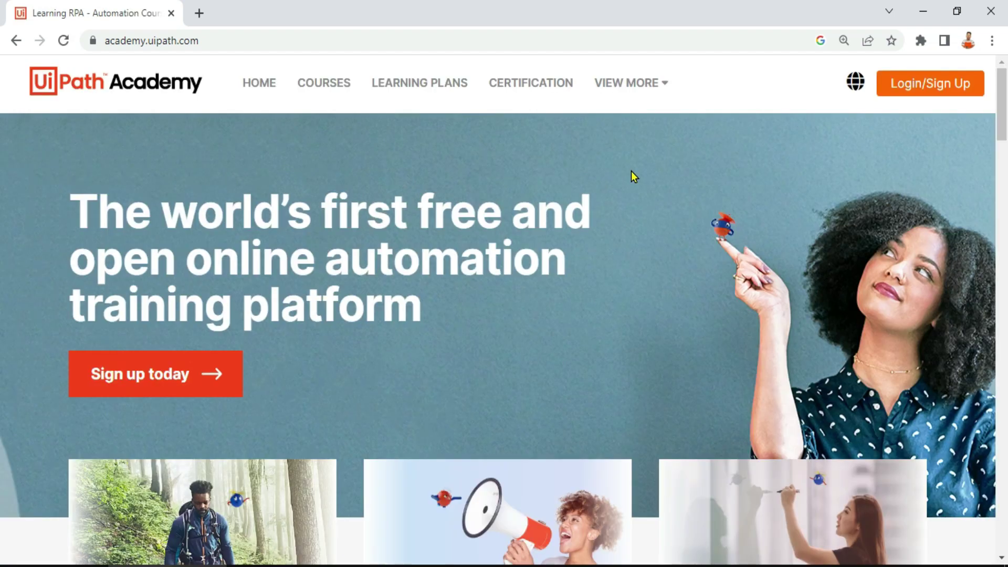
# Scroll down the UiPath Academy home page and back up
pyautogui.scroll(-3, 631, 173)
pyautogui.scroll(-4, 632, 174)
pyautogui.scroll(-5, 632, 175)
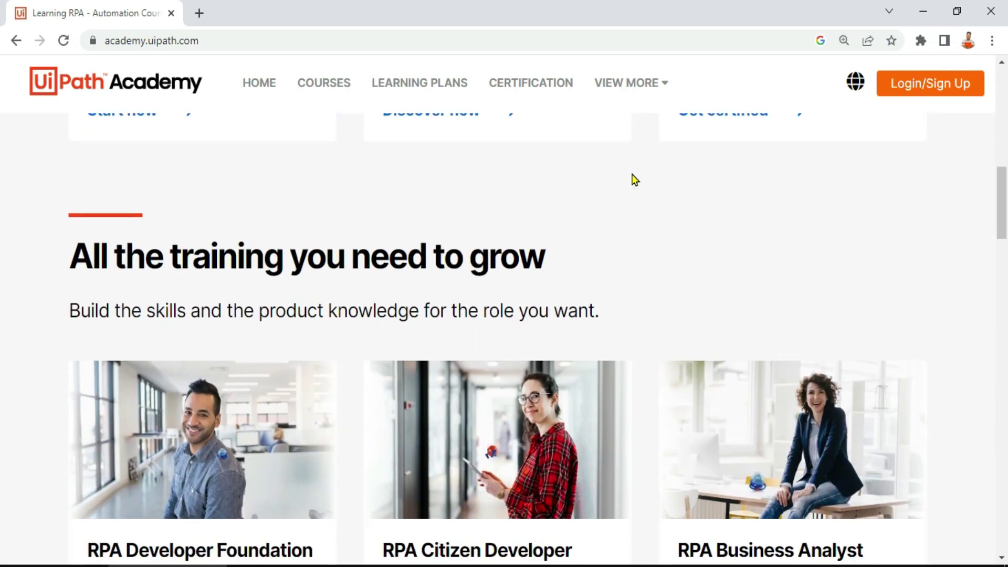
pyautogui.scroll(12, 632, 174)
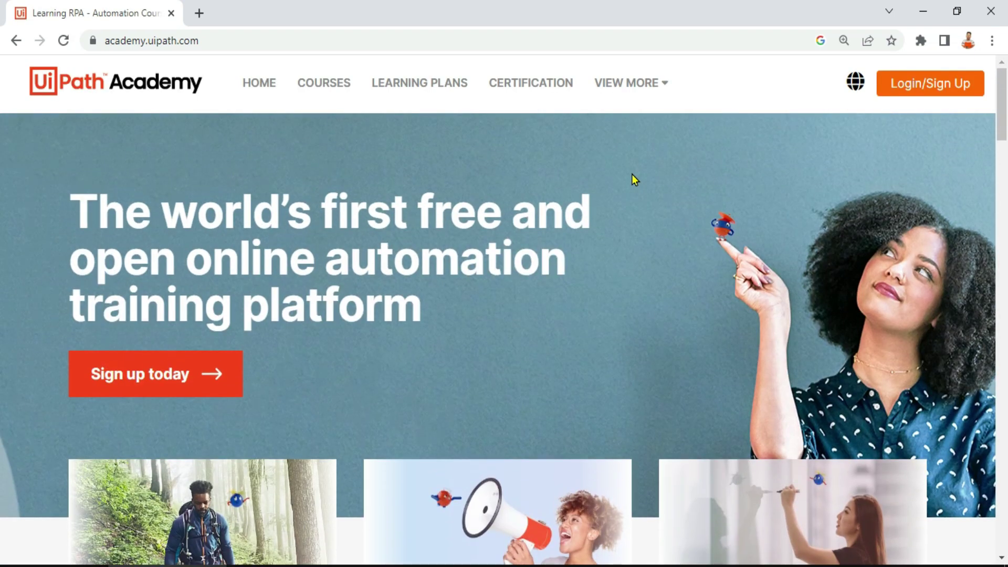
# Go to the Certification page and highlight the UiRPA heading
pyautogui.click(545, 97)
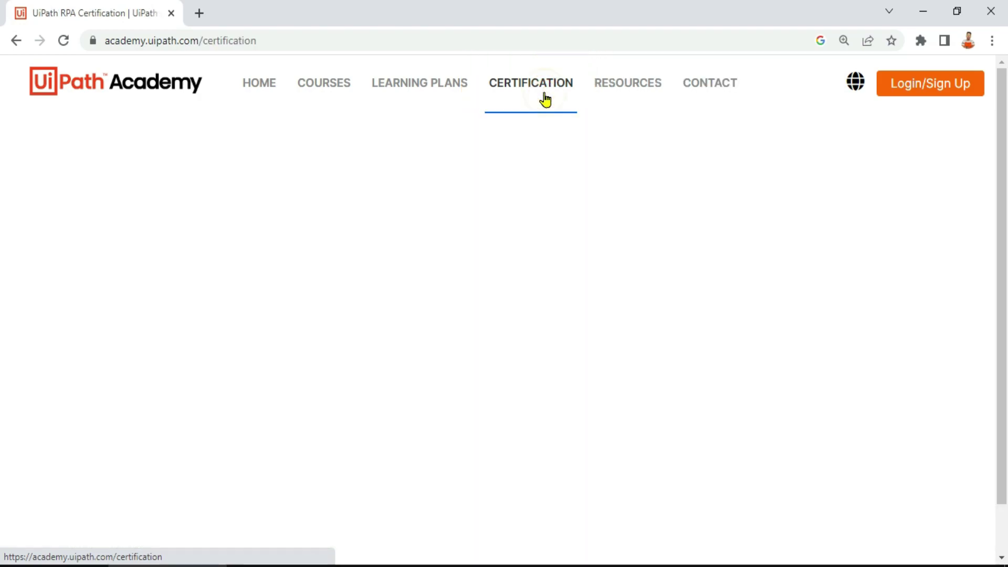
pyautogui.scroll(-2, 472, 279)
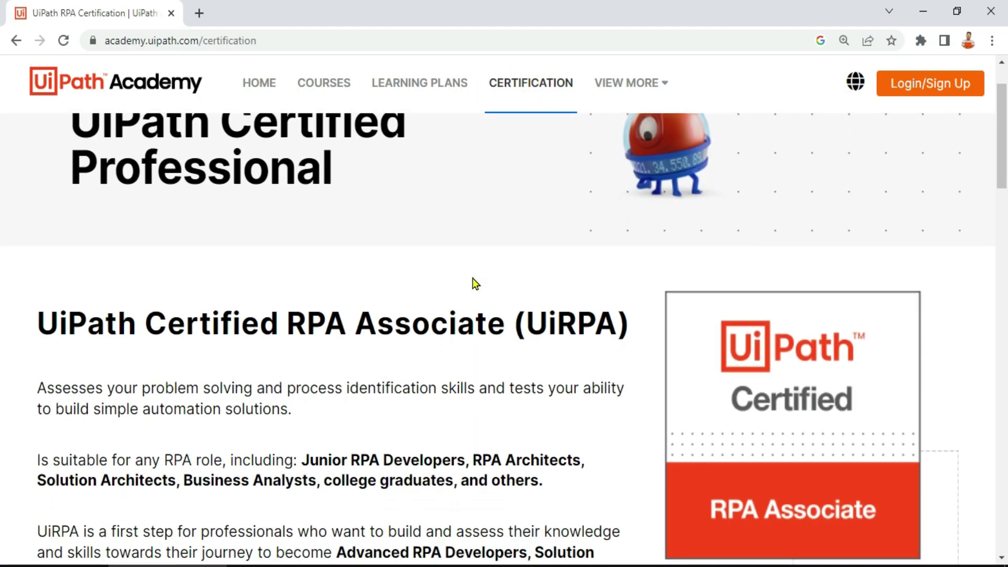
pyautogui.moveTo(43, 329)
pyautogui.mouseDown()
pyautogui.moveTo(49, 342)
pyautogui.moveTo(126, 363)
pyautogui.moveTo(217, 340)
pyautogui.moveTo(538, 340)
pyautogui.moveTo(563, 355)
pyautogui.moveTo(596, 351)
pyautogui.mouseUp()
pyautogui.click(596, 352)
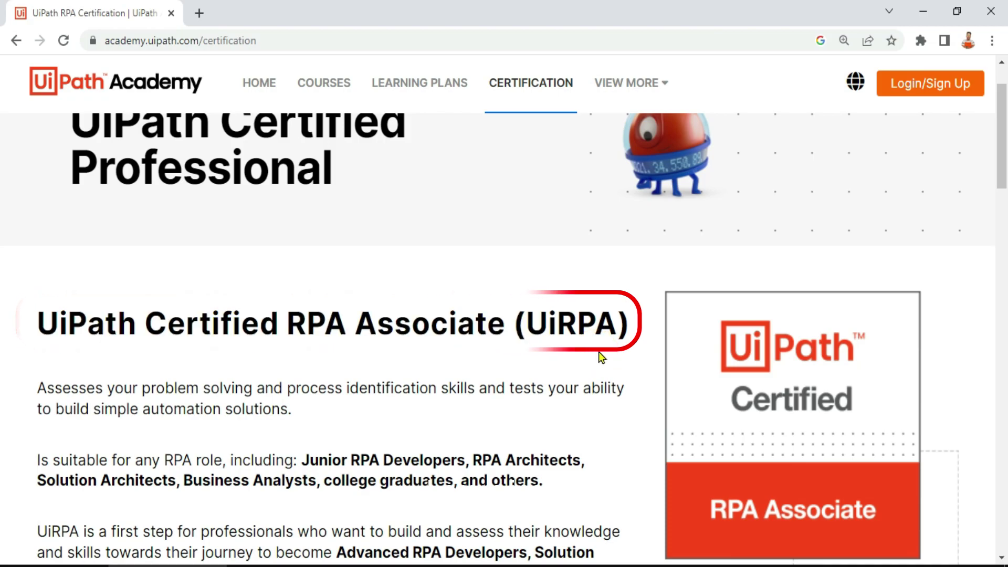
# Scroll through the UiRPA and UiARD sections down to 'Review exam outline'
pyautogui.scroll(-15, 598, 355)
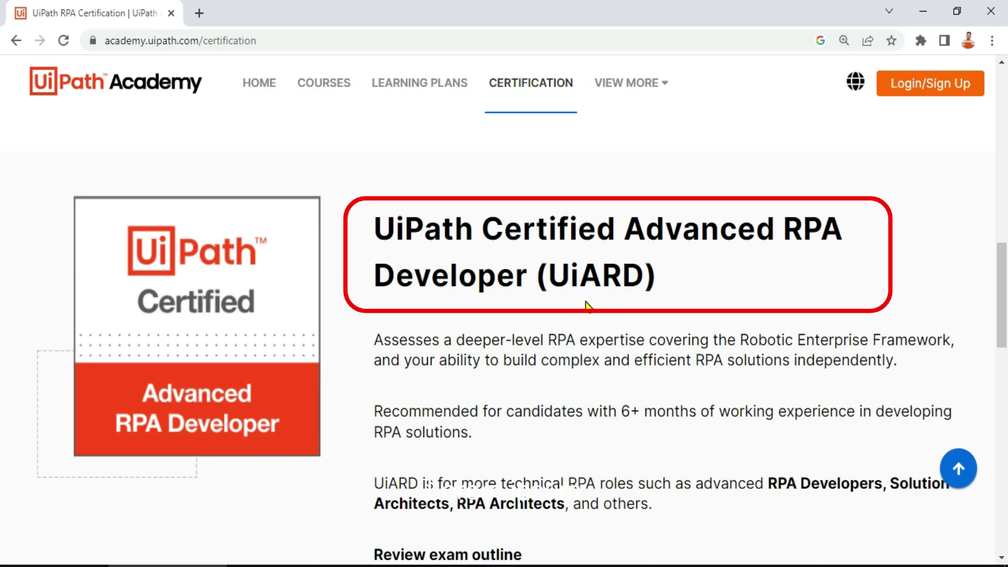
pyautogui.scroll(10, 606, 444)
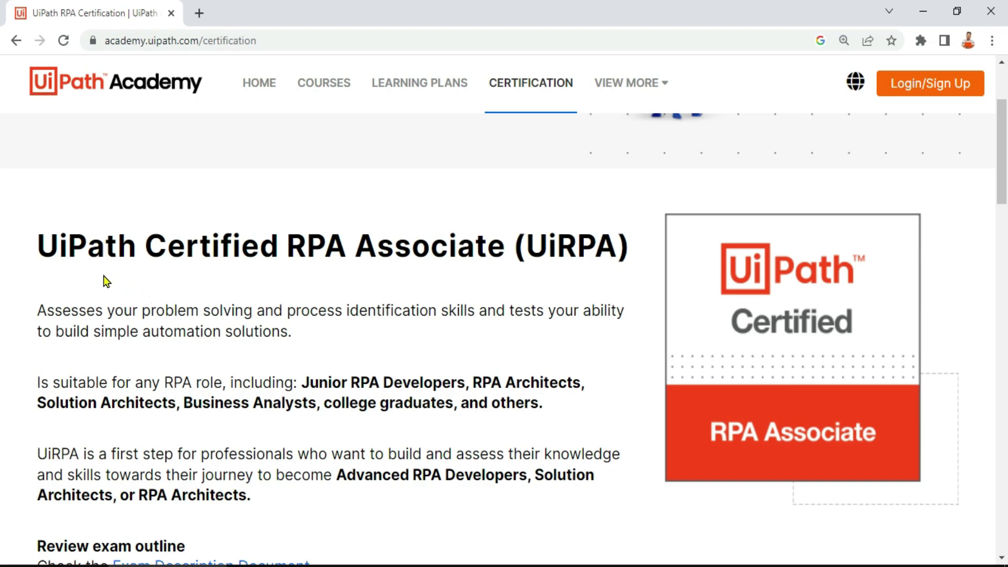
pyautogui.moveTo(39, 246); pyautogui.dragTo(630, 248)
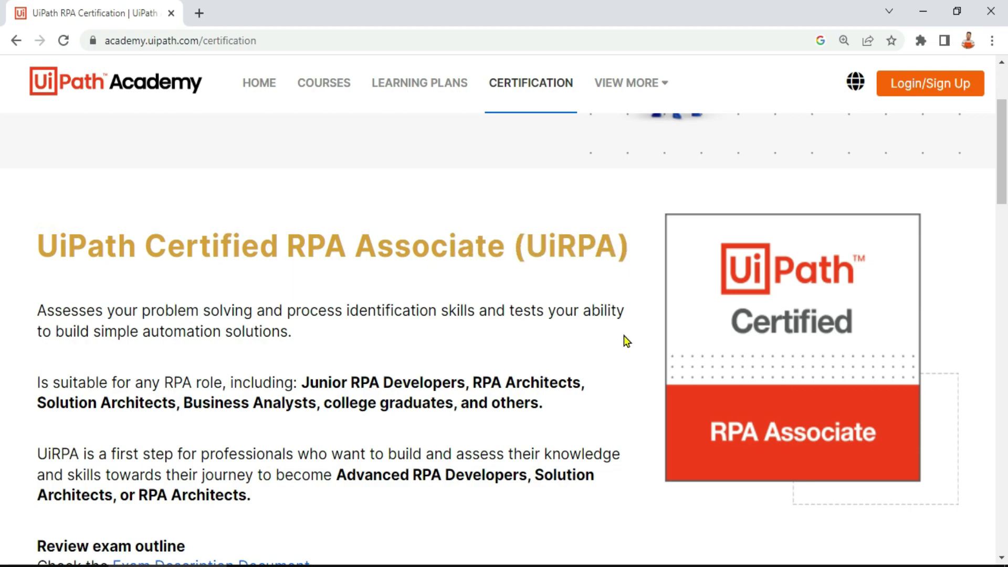
pyautogui.scroll(-10, 617, 448)
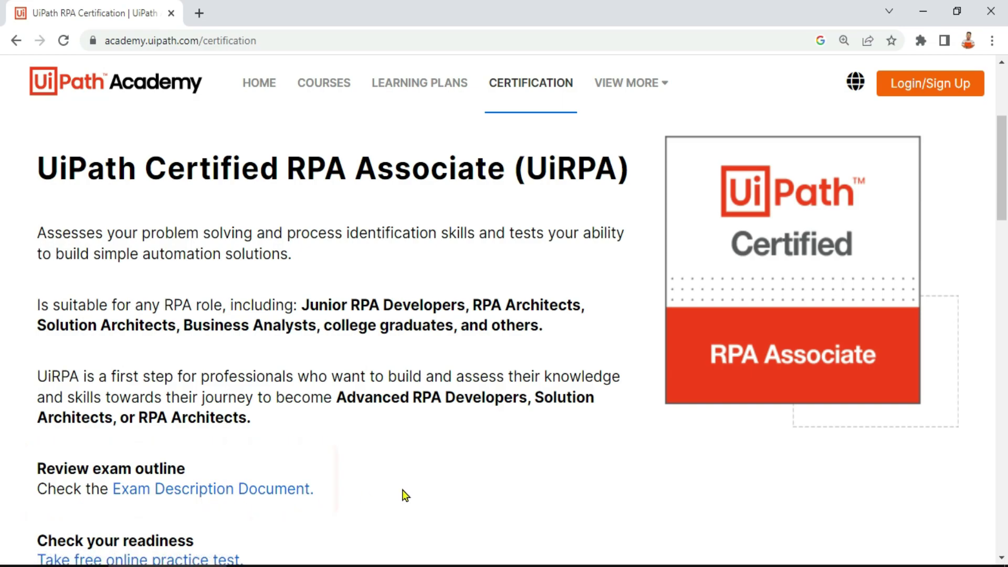
pyautogui.scroll(-10, 364, 496)
pyautogui.scroll(-6, 609, 436)
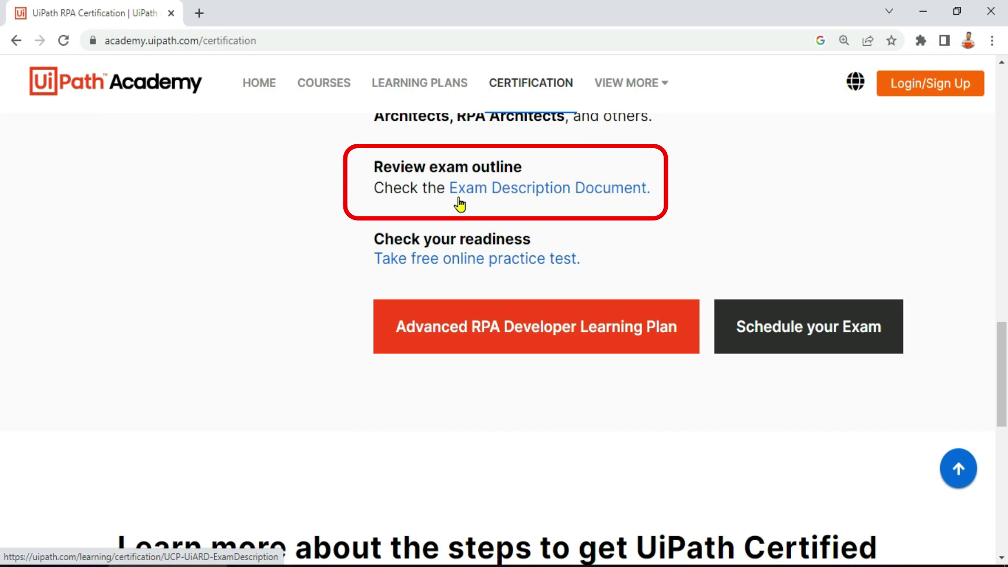
# Read through the UiARD Exam Description Document PDF, then return to the certification tab
pyautogui.click(597, 193)
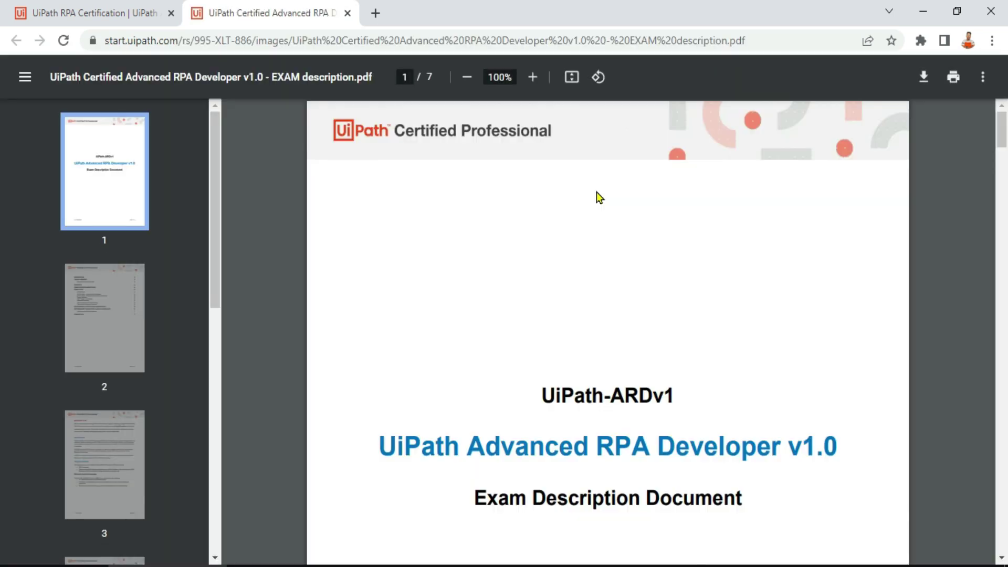
pyautogui.scroll(-15, 641, 273)
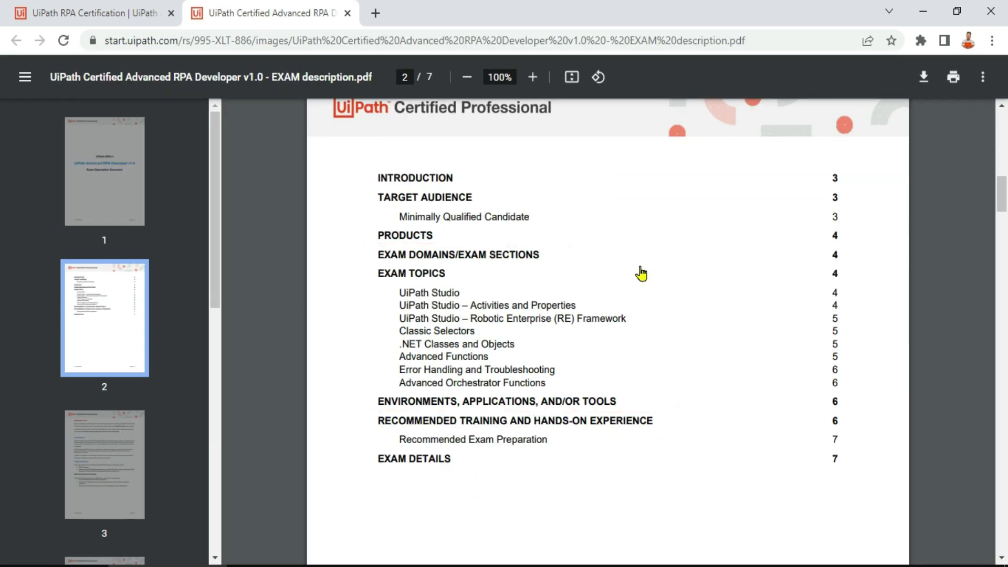
pyautogui.scroll(-1, 671, 415)
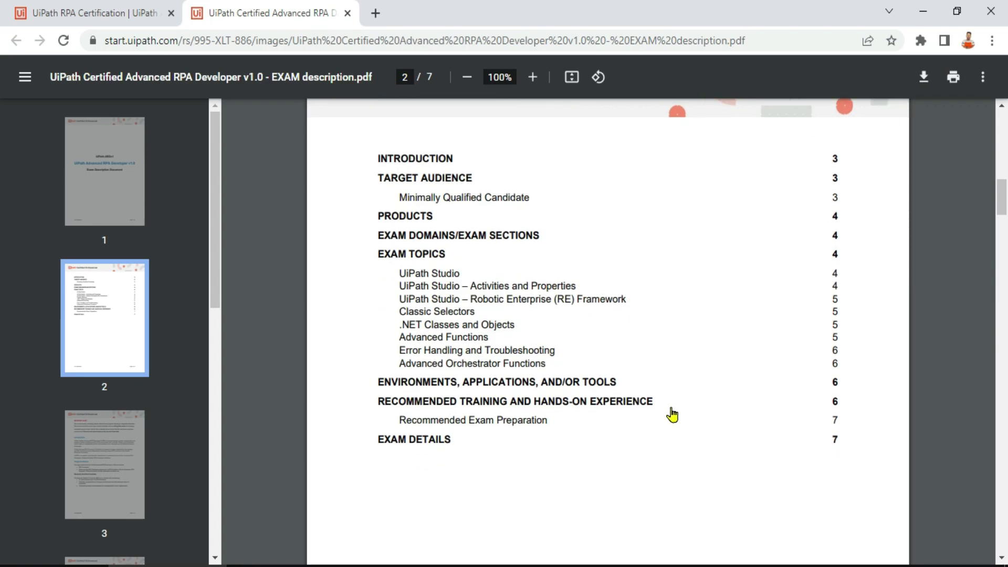
pyautogui.scroll(-14, 673, 415)
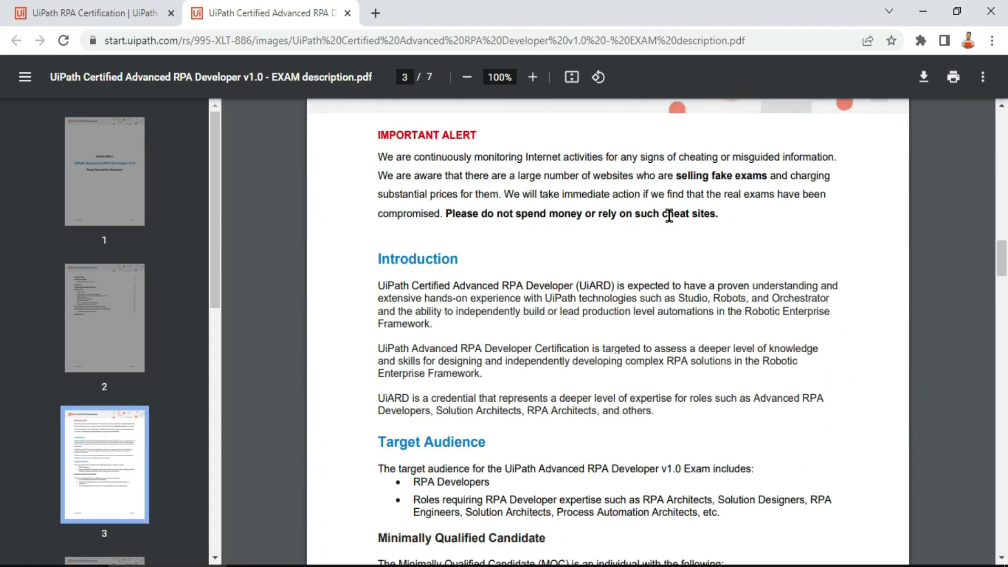
pyautogui.scroll(-4, 692, 332)
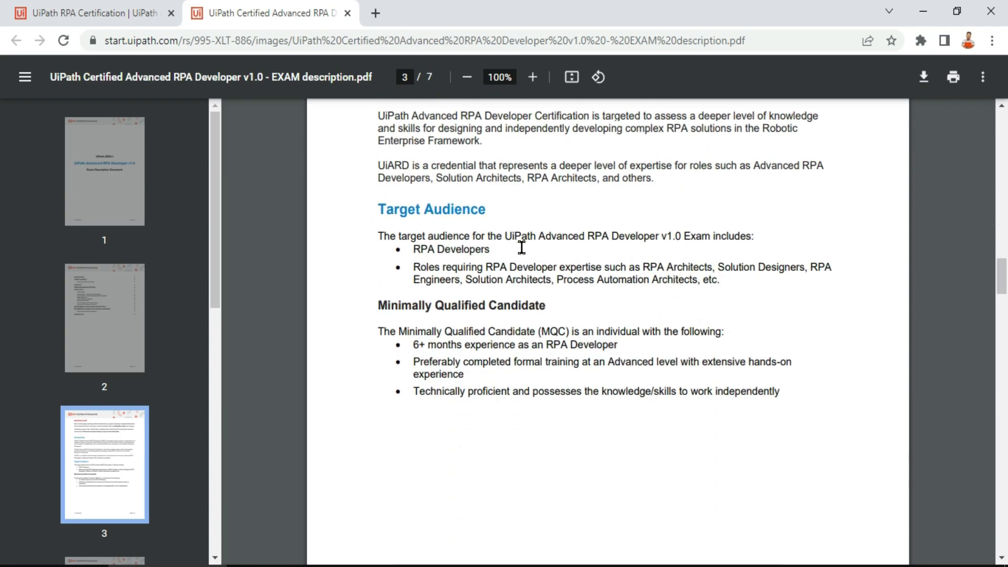
pyautogui.hotkey('ctrl', 'shift', 'Tab')
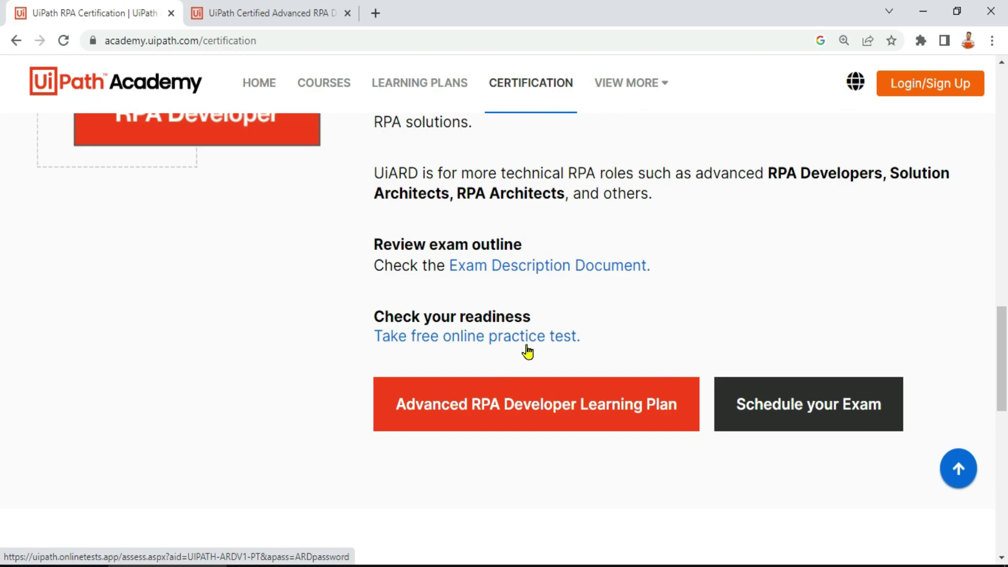
# Open the UiARD 'Schedule your Exam' link to Pearson VUE in a new tab
pyautogui.scroll(-1, 532, 349)
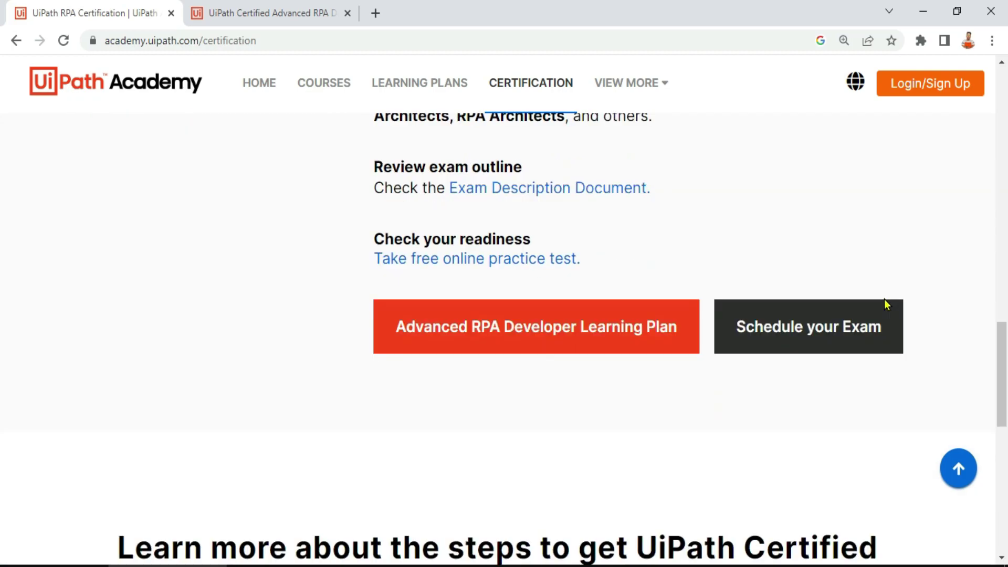
pyautogui.click(780, 345)
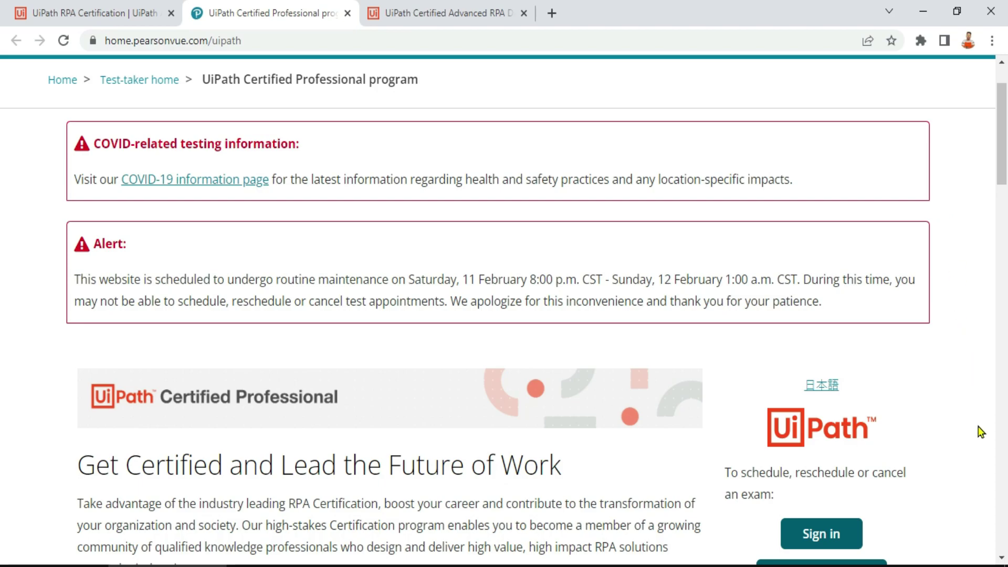
pyautogui.scroll(-9, 316, 375)
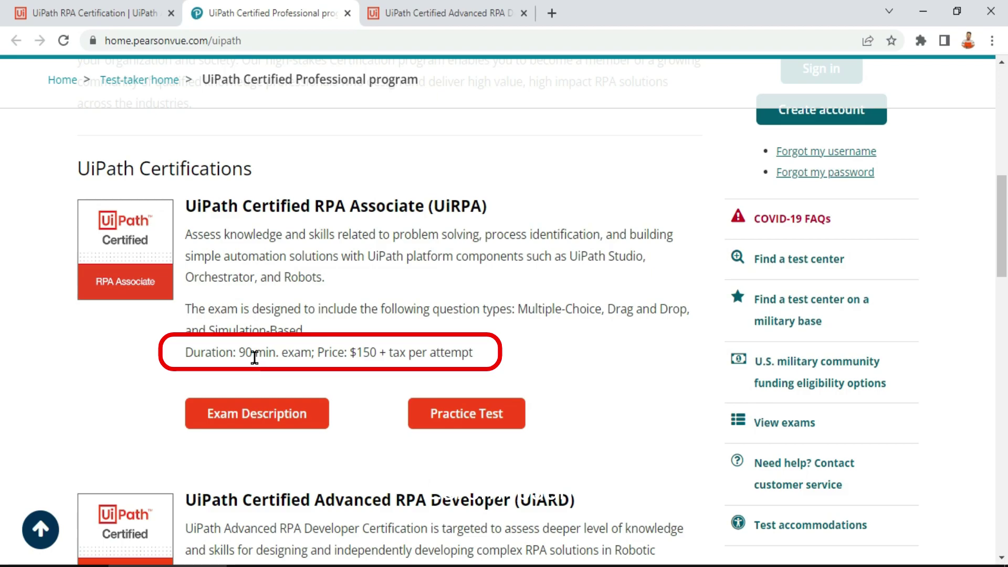
pyautogui.moveTo(240, 356); pyautogui.dragTo(268, 356)
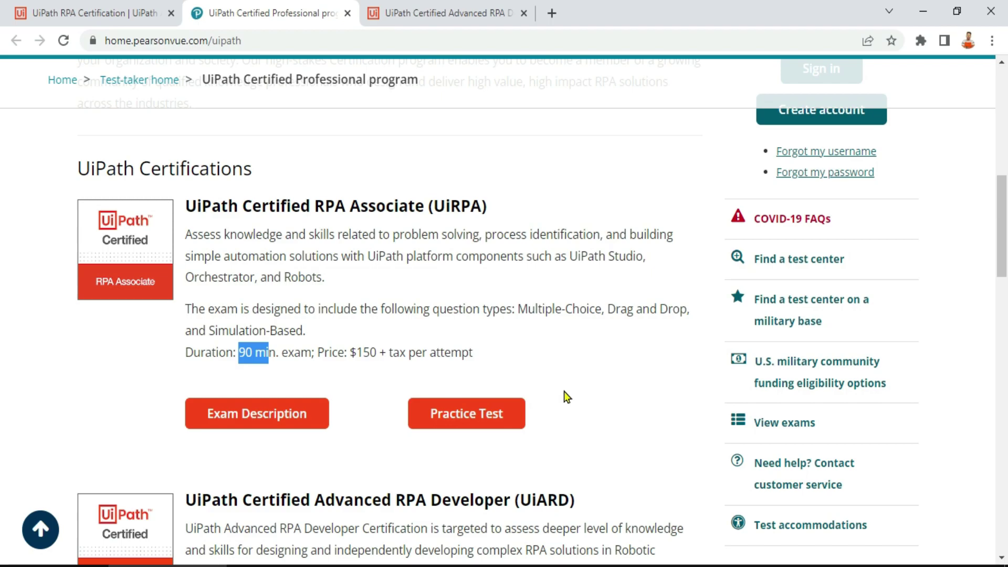
pyautogui.scroll(-4, 425, 234)
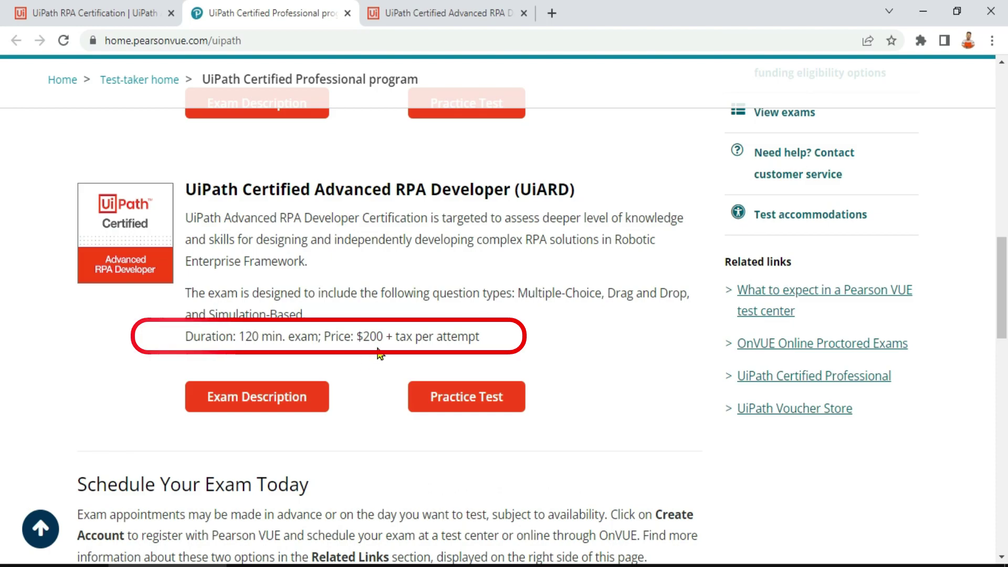
pyautogui.scroll(1, 251, 210)
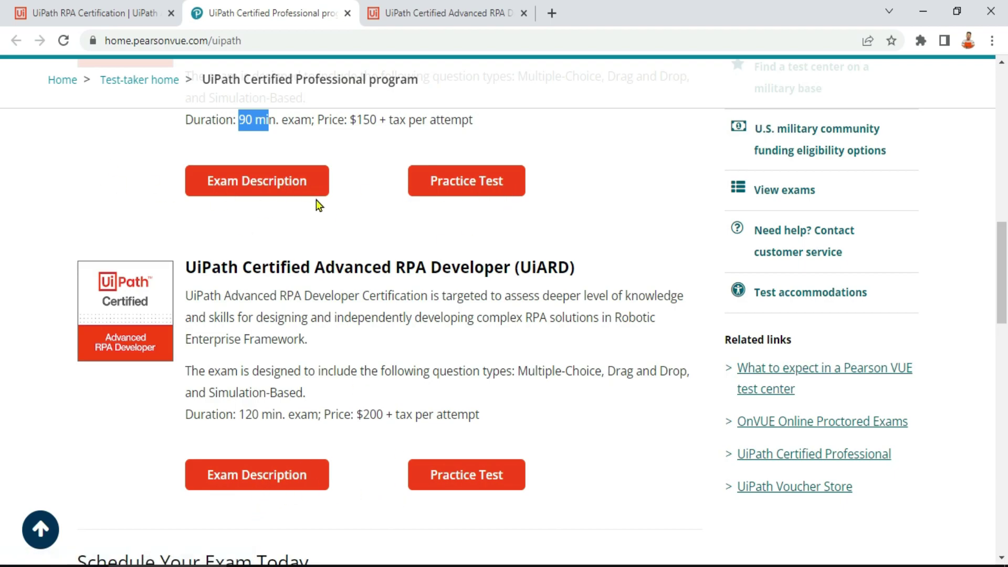
pyautogui.scroll(9, 546, 516)
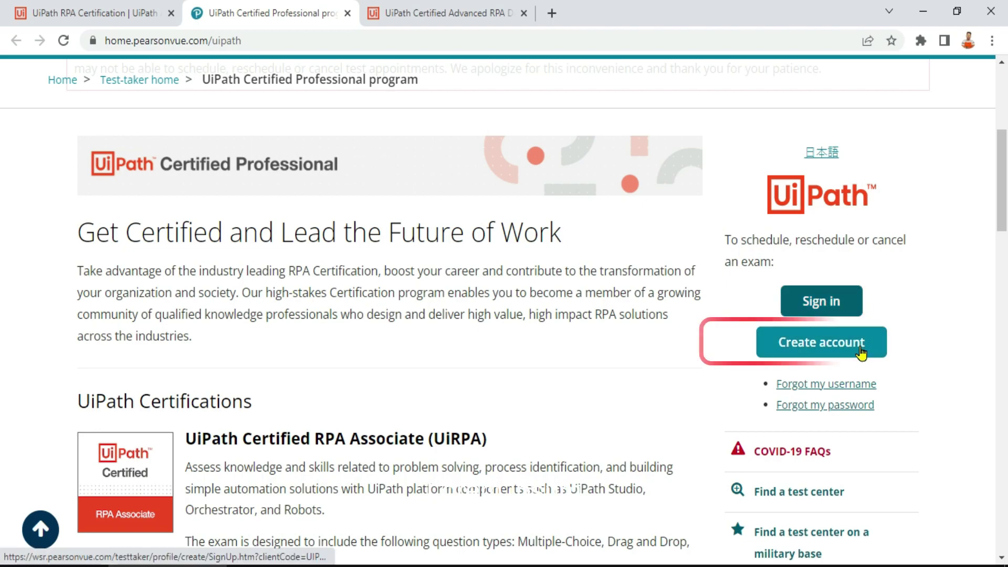
# Start a new account, accepting data collection, processing, transfer, CCTV and palm vein consents
pyautogui.click(860, 347)
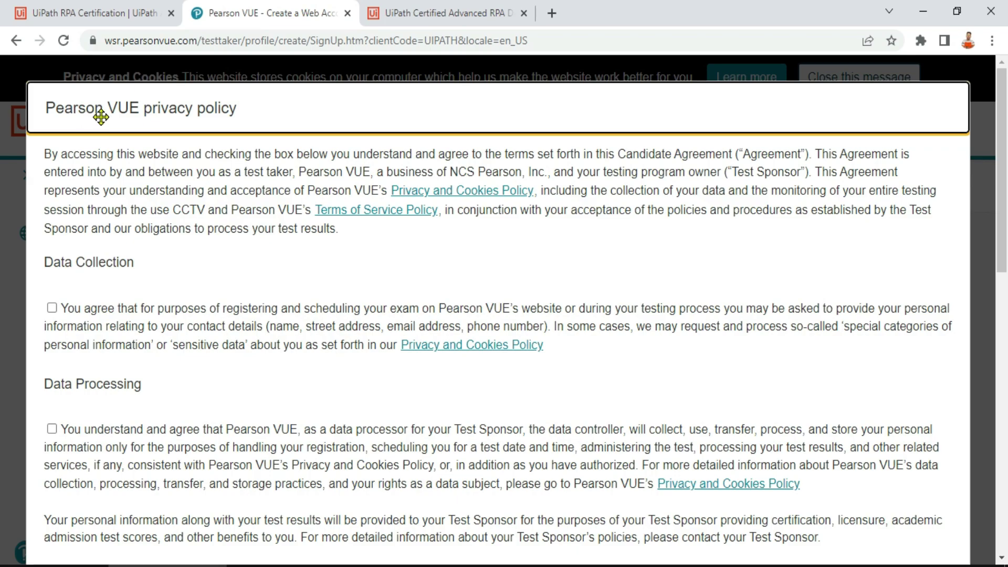
pyautogui.click(52, 308)
pyautogui.scroll(-3, 157, 320)
pyautogui.click(52, 271)
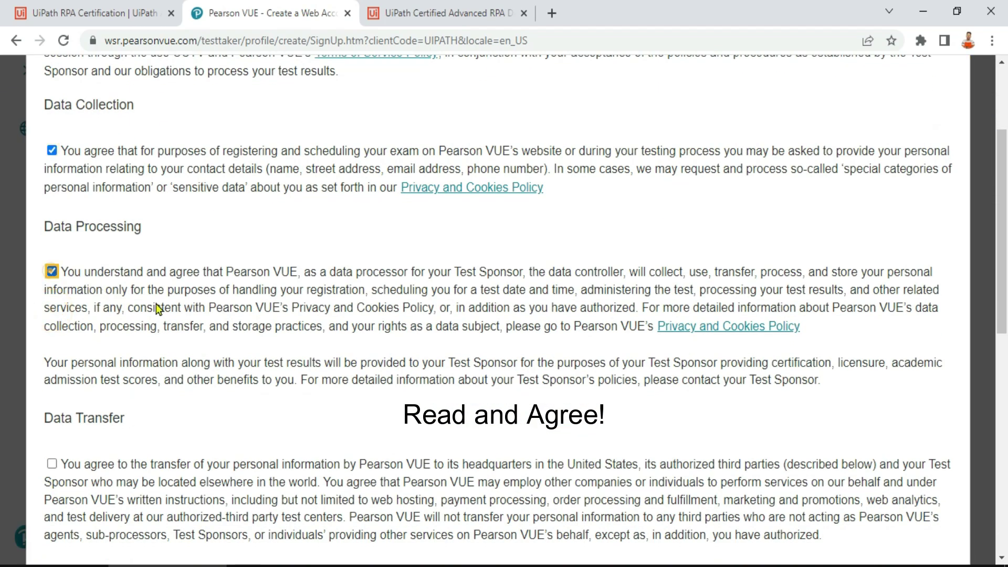
pyautogui.scroll(-2, 143, 307)
pyautogui.click(51, 309)
pyautogui.scroll(-3, 229, 317)
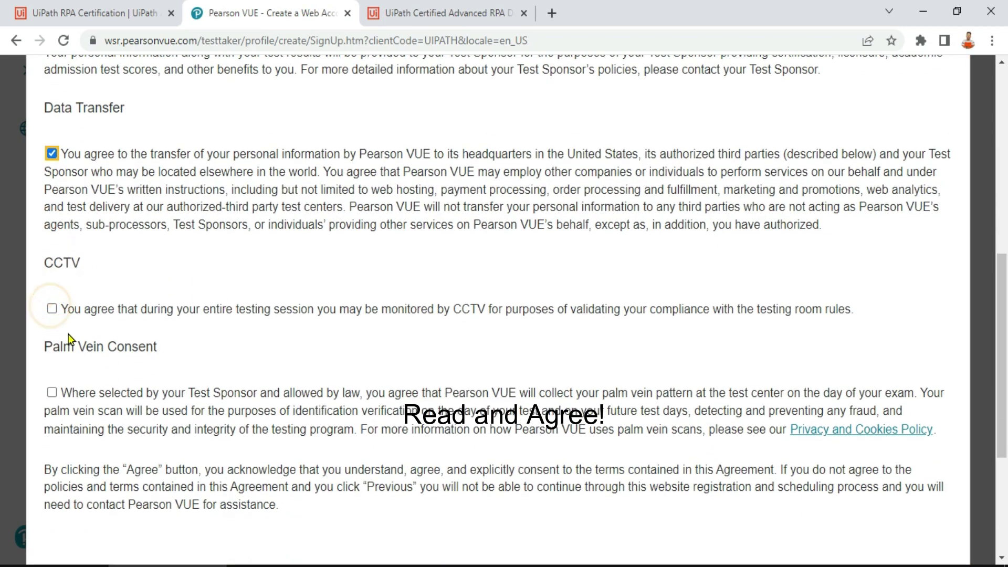
pyautogui.click(51, 309)
pyautogui.scroll(-3, 193, 341)
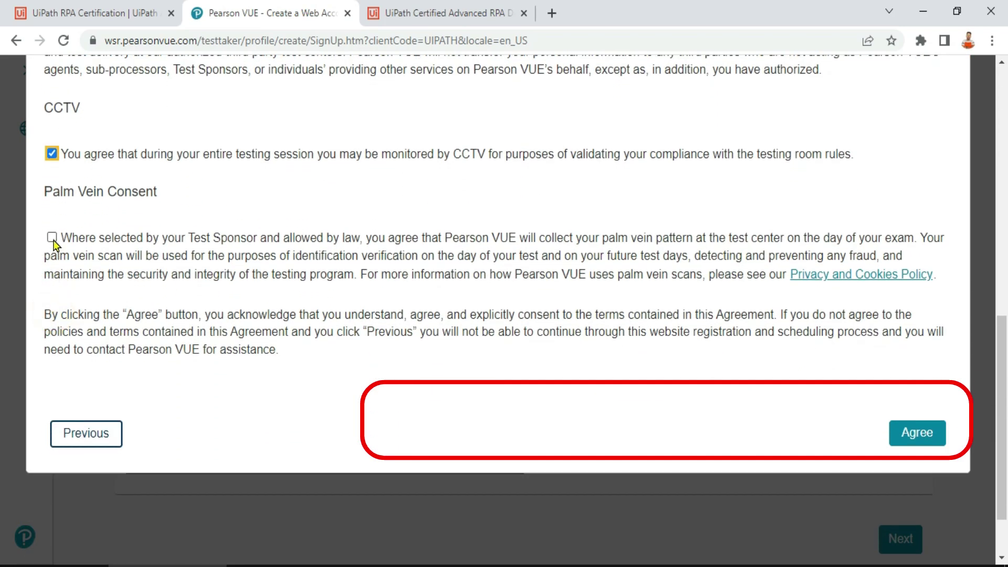
pyautogui.click(51, 237)
pyautogui.click(914, 434)
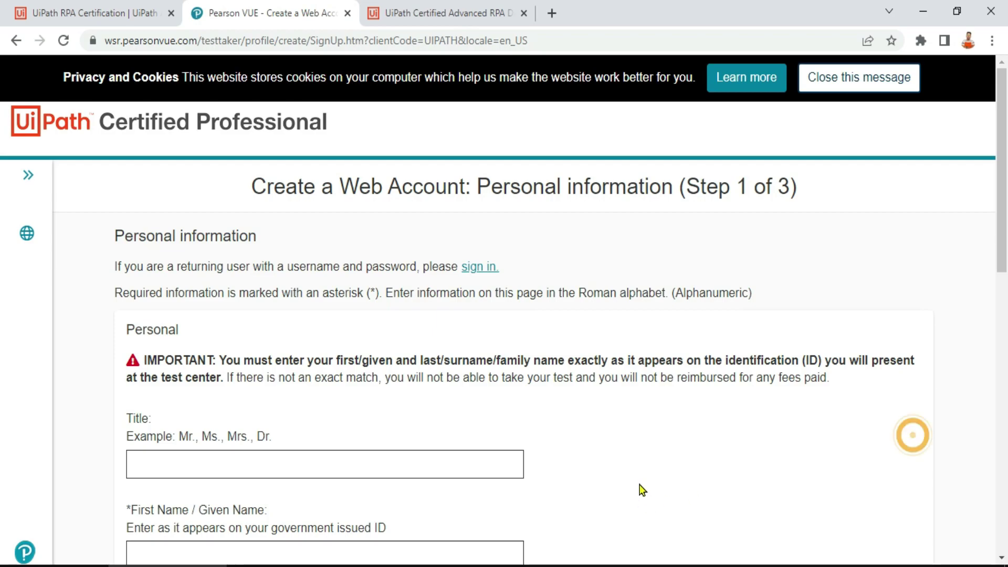
pyautogui.click(187, 385)
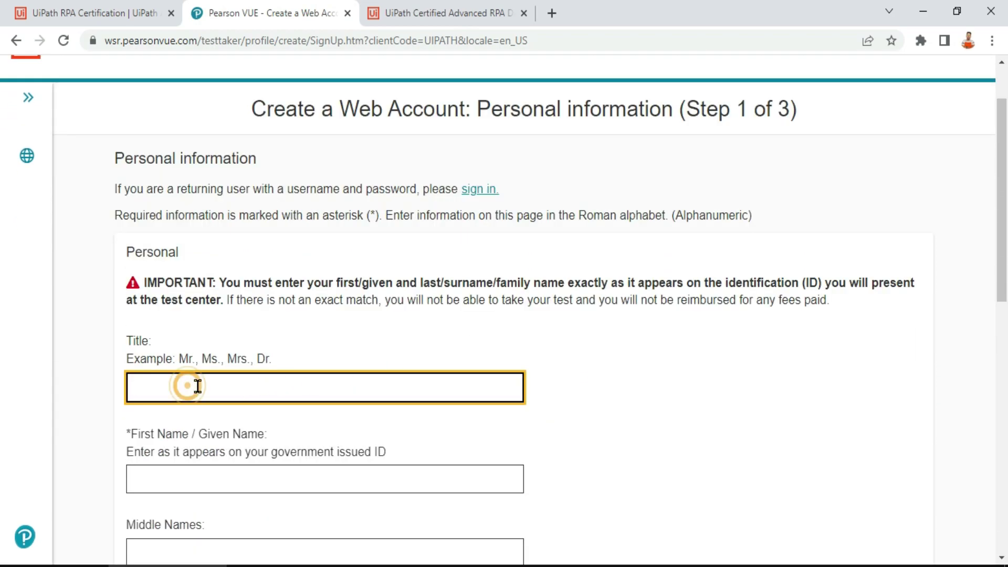
pyautogui.scroll(-3, 198, 388)
pyautogui.click(156, 322)
pyautogui.click(154, 392)
pyautogui.scroll(-3, 238, 405)
pyautogui.click(169, 333)
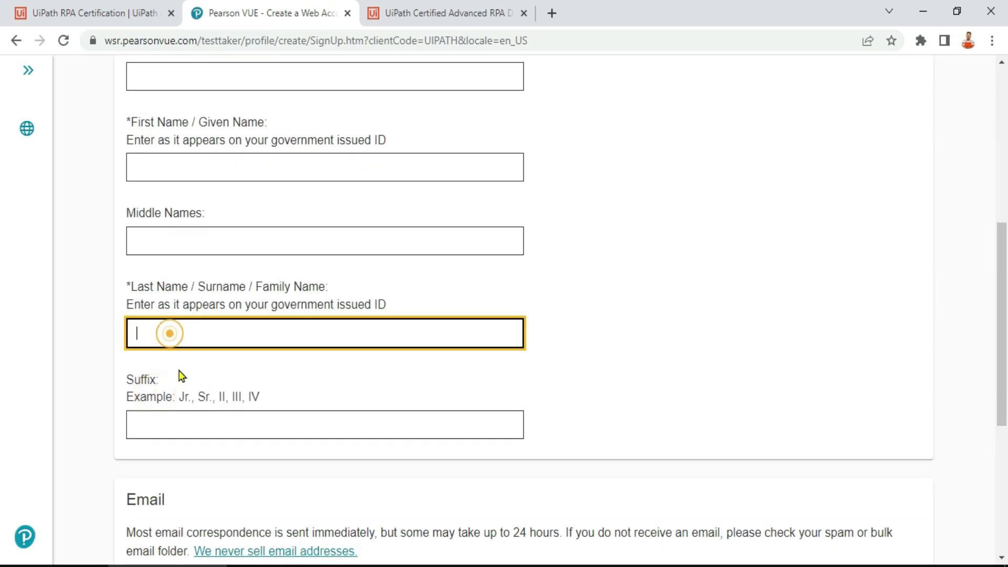
pyautogui.click(167, 417)
pyautogui.scroll(-5, 284, 407)
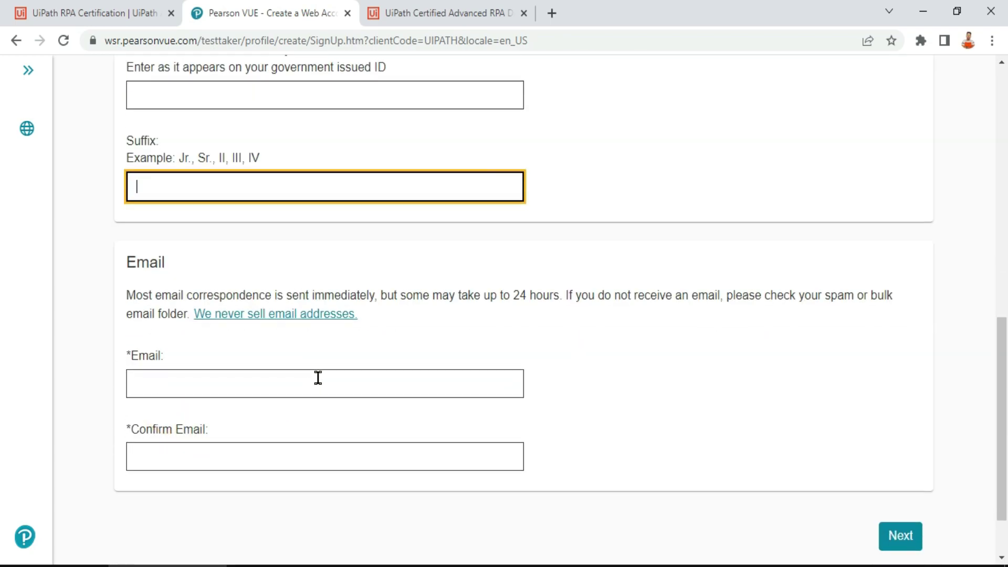
pyautogui.click(735, 405)
pyautogui.scroll(3, 736, 405)
pyautogui.scroll(-5, 740, 417)
pyautogui.press('Tab')
pyautogui.press('Tab')
pyautogui.press('Tab')
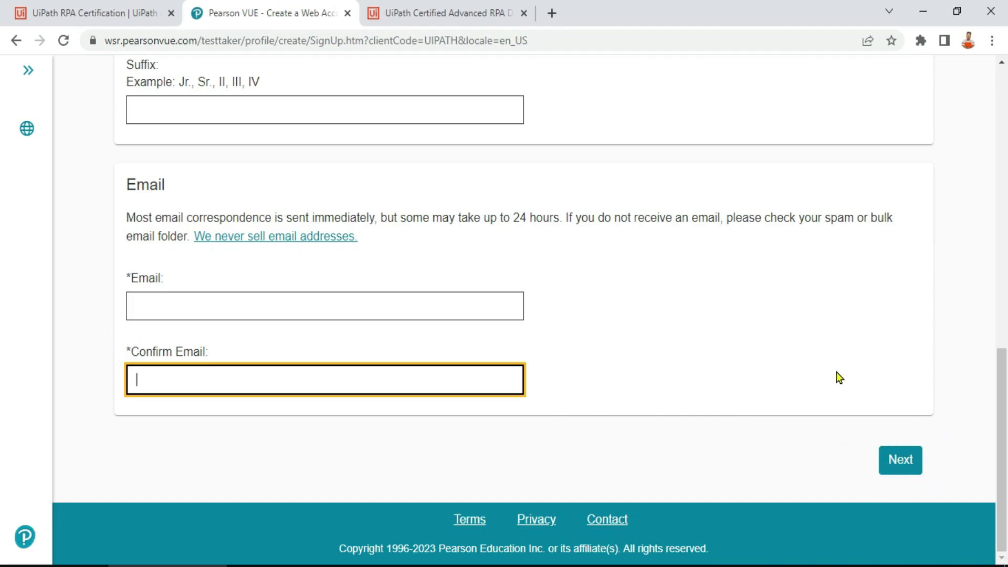
pyautogui.click(12, 42)
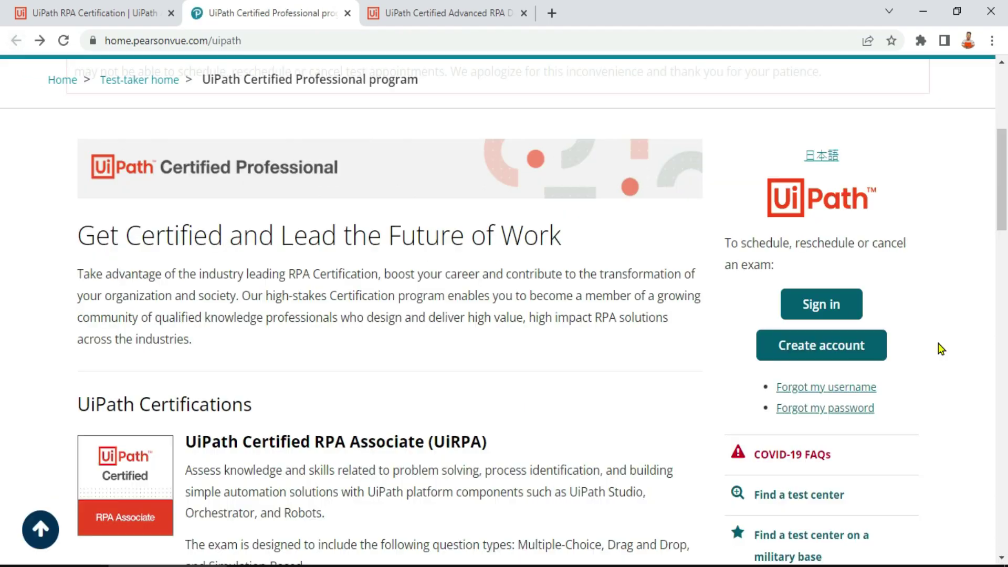
# Go to the Pearson VUE sign-in page and submit the account credentials
pyautogui.click(834, 314)
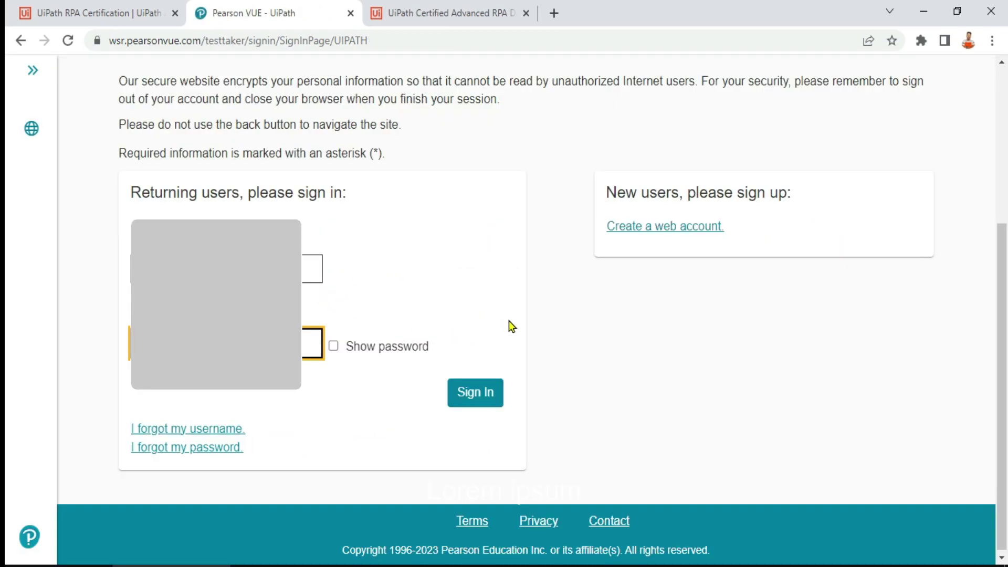
pyautogui.click(478, 389)
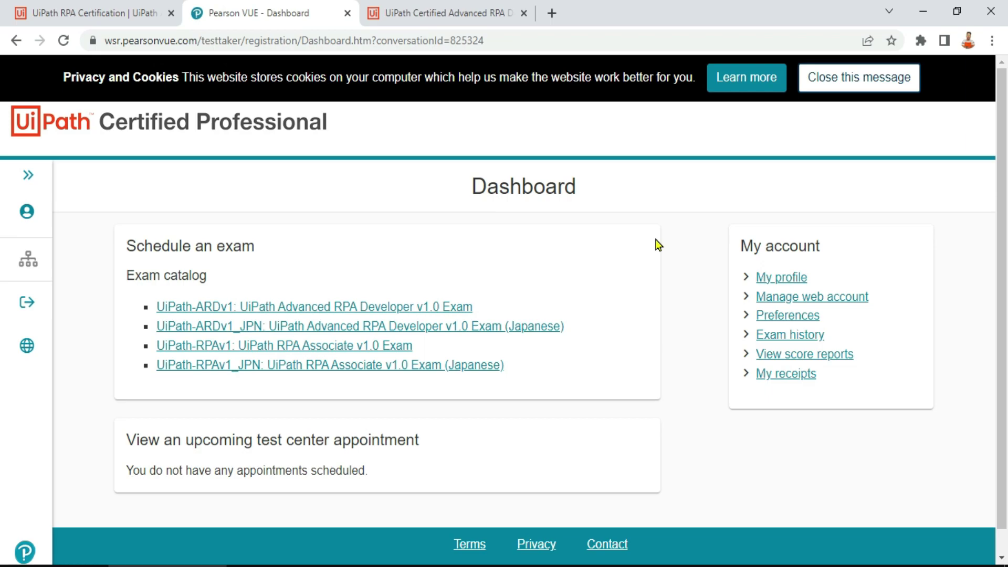
pyautogui.scroll(-1, 554, 403)
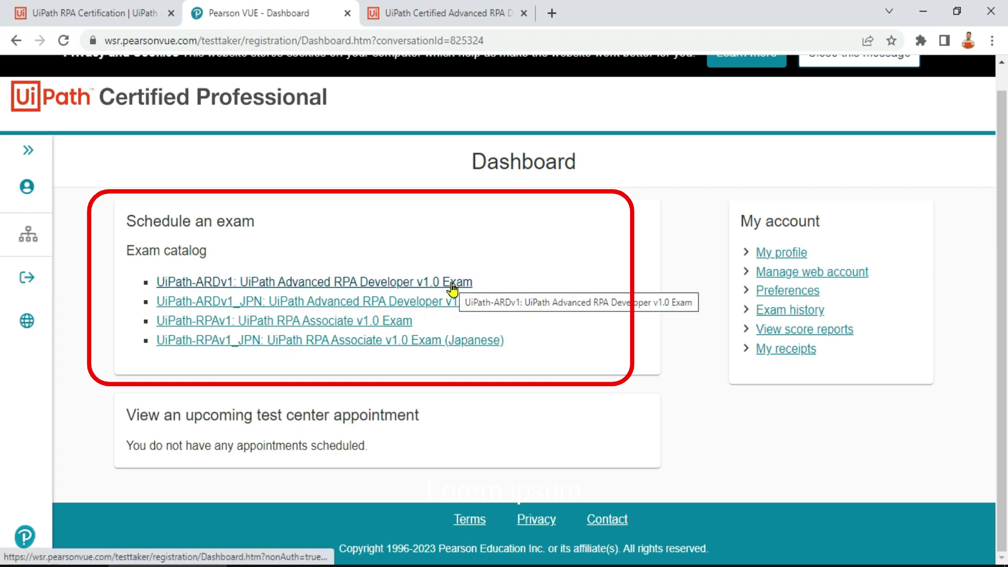
# Select the UiPath-ARDv1 Advanced RPA Developer v1.0 exam from the catalog
pyautogui.click(423, 283)
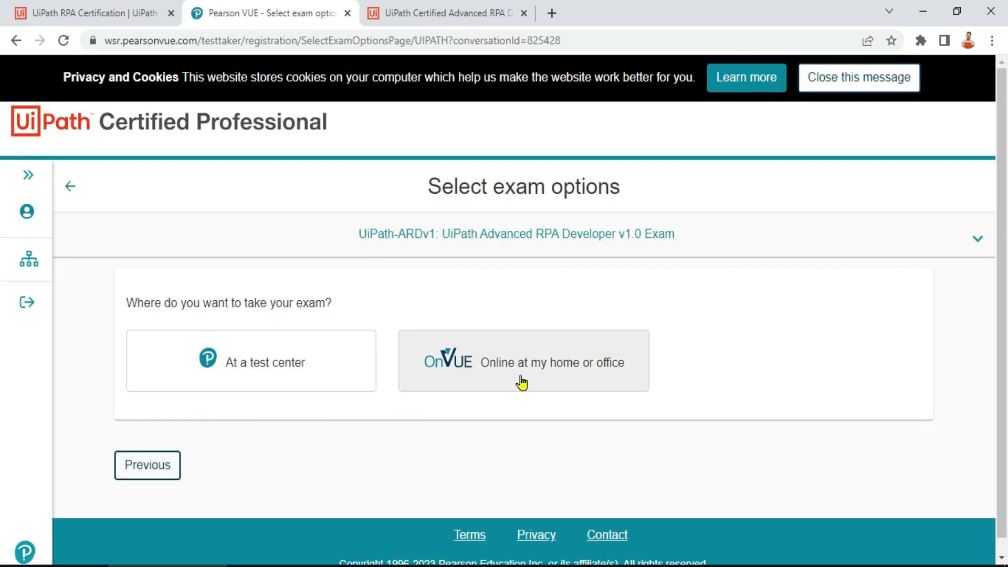
pyautogui.click(282, 387)
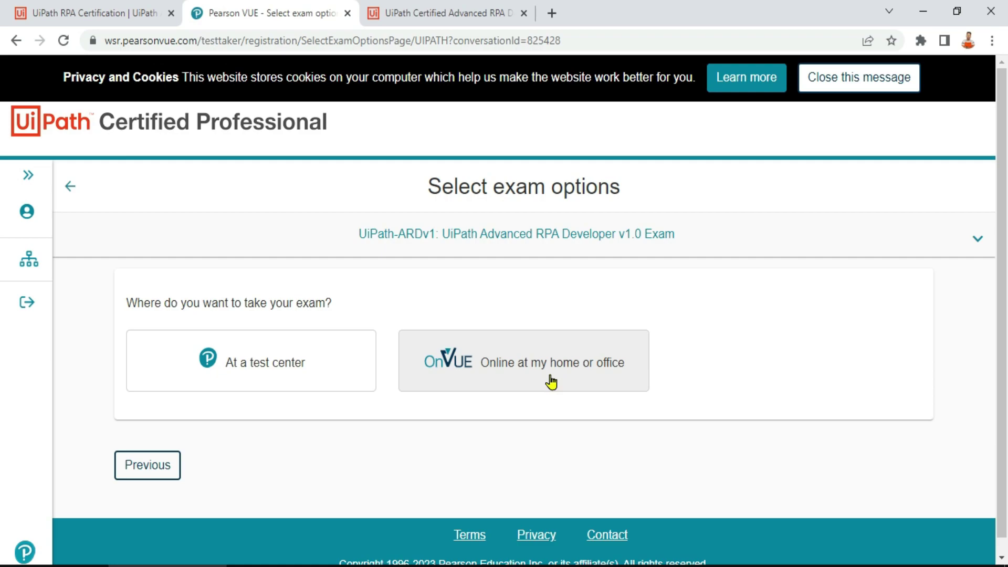
# Pick 'At a test center', review its preparation info, then switch to online delivery
pyautogui.click(281, 374)
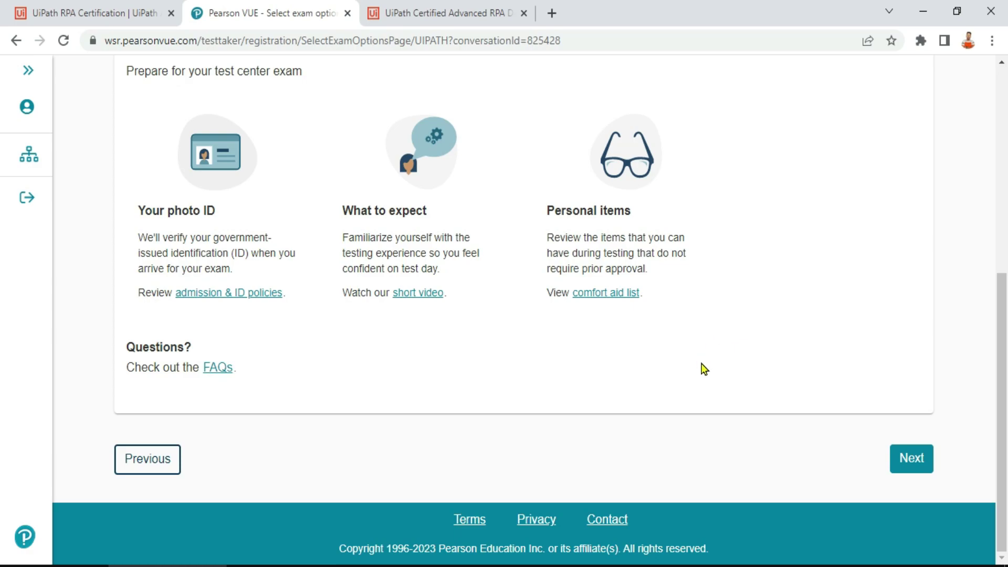
pyautogui.scroll(1, 703, 369)
pyautogui.scroll(-1, 702, 369)
pyautogui.scroll(4, 764, 377)
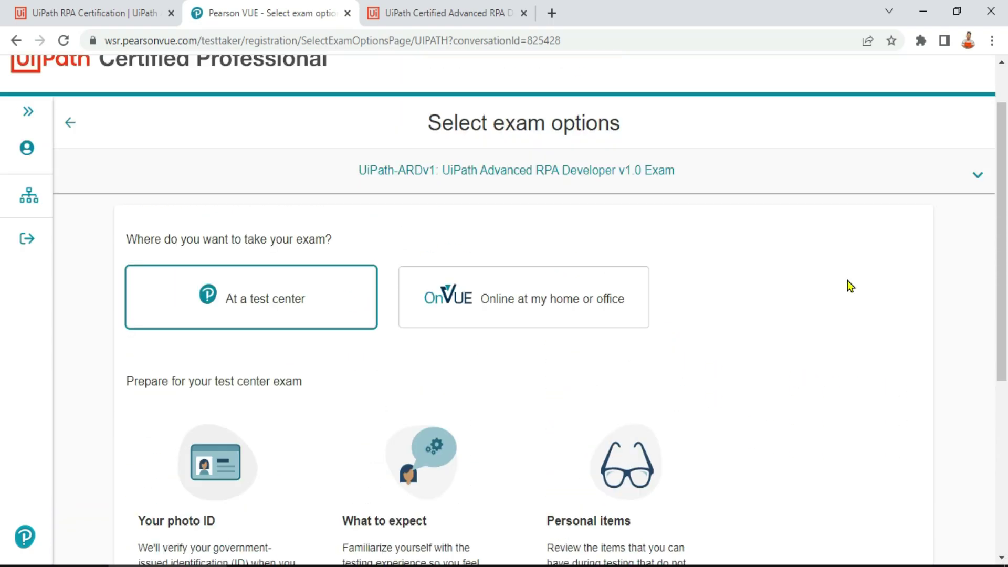
pyautogui.click(554, 317)
# Review the OnVUE preparation guidance and continue to the exam details
pyautogui.scroll(2, 556, 357)
pyautogui.scroll(-2, 535, 415)
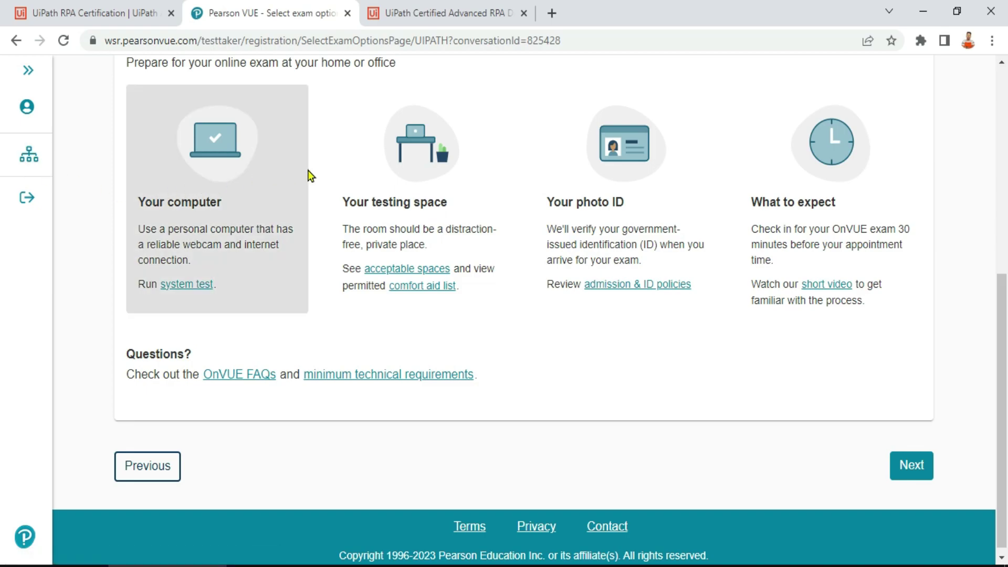
pyautogui.click(917, 471)
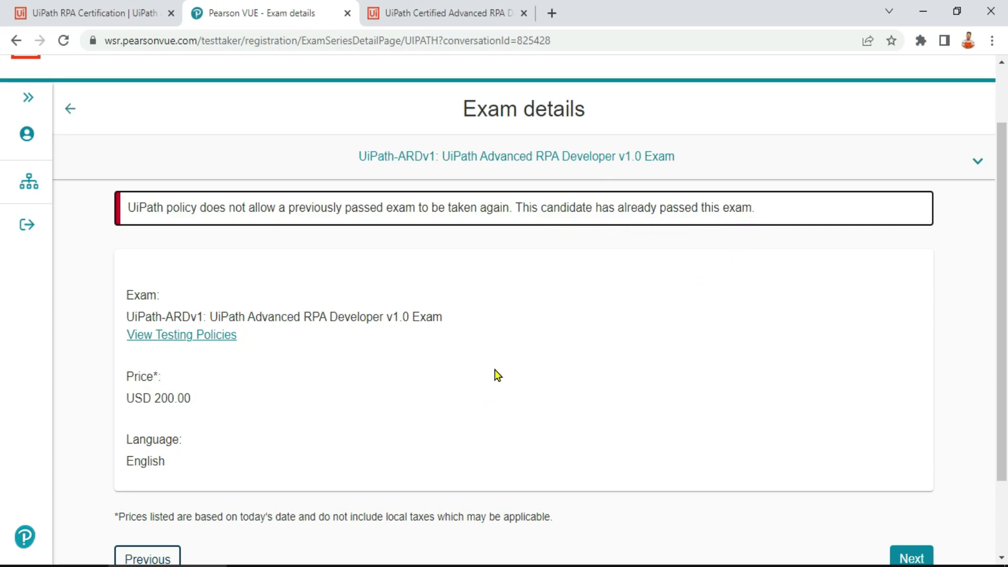
# Scroll up and down to review the UiPath-ARDv1 exam details page priced at USD 200.00
pyautogui.scroll(-2, 855, 404)
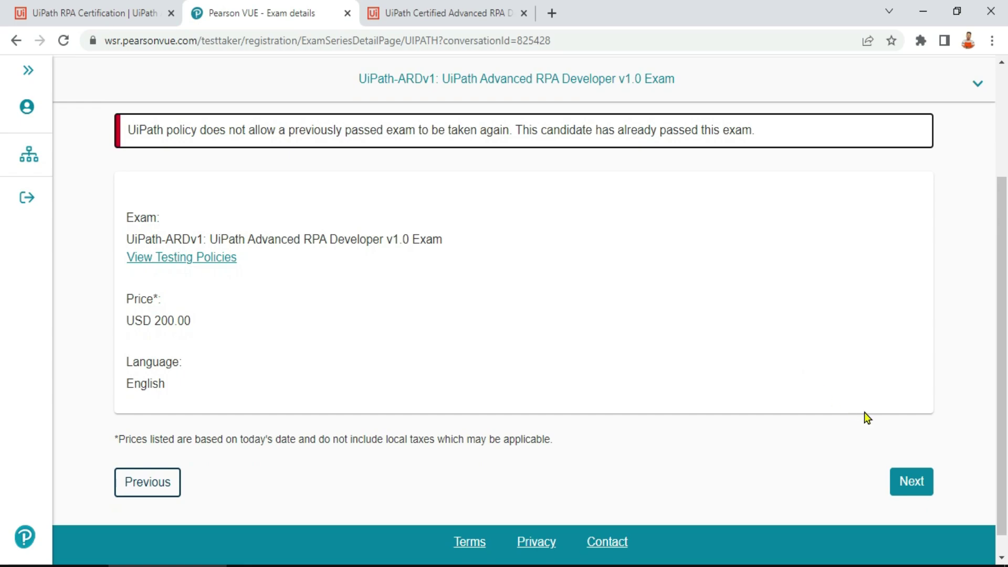
pyautogui.scroll(2, 837, 363)
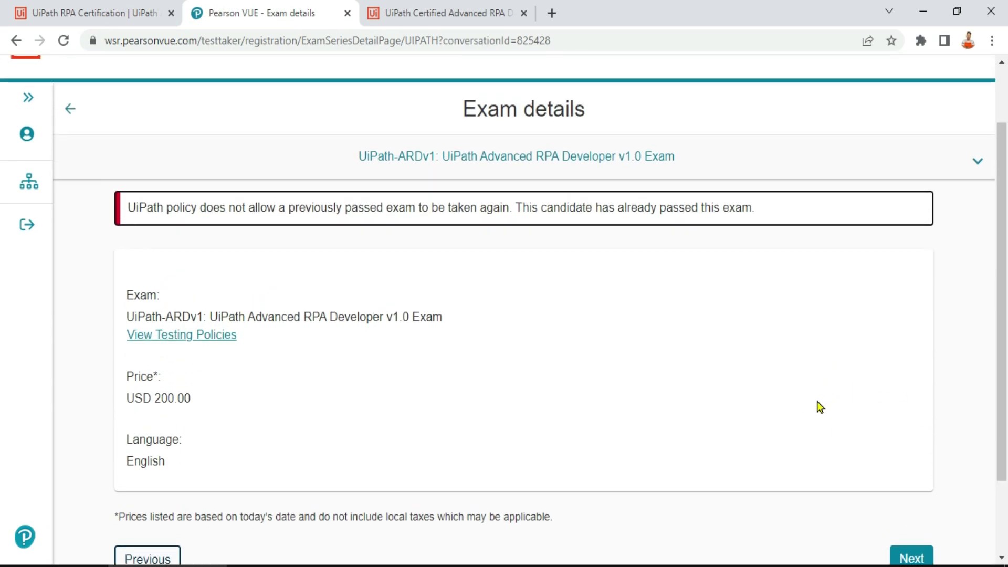
pyautogui.scroll(-1, 850, 450)
pyautogui.scroll(1, 892, 473)
pyautogui.scroll(-2, 684, 382)
pyautogui.scroll(1, 684, 383)
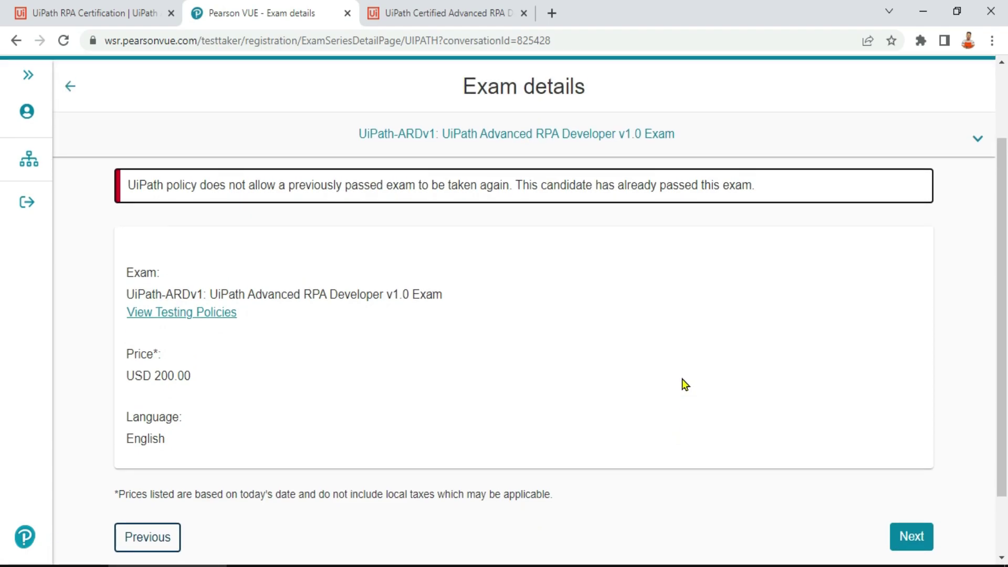
pyautogui.scroll(2, 743, 313)
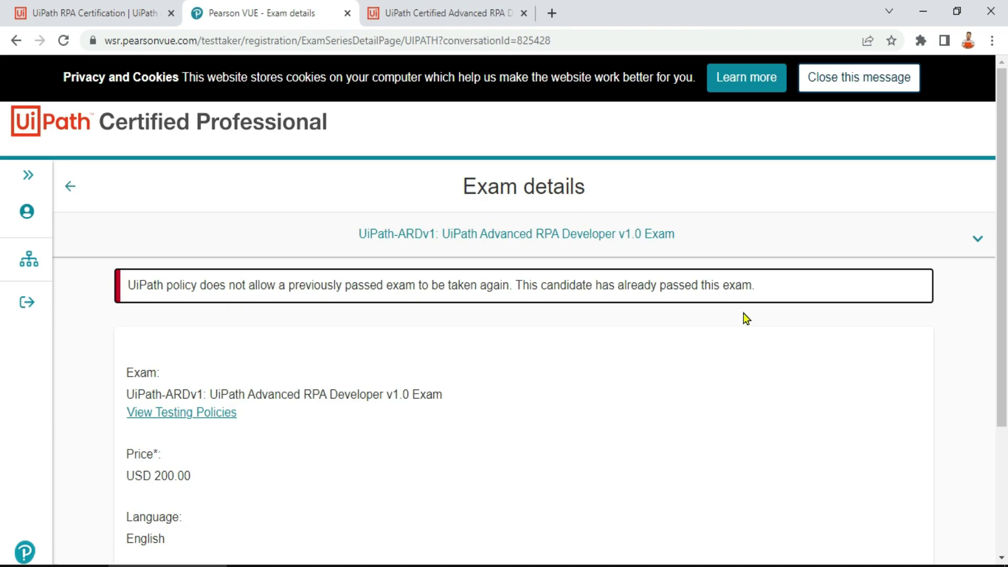
pyautogui.scroll(-3, 745, 318)
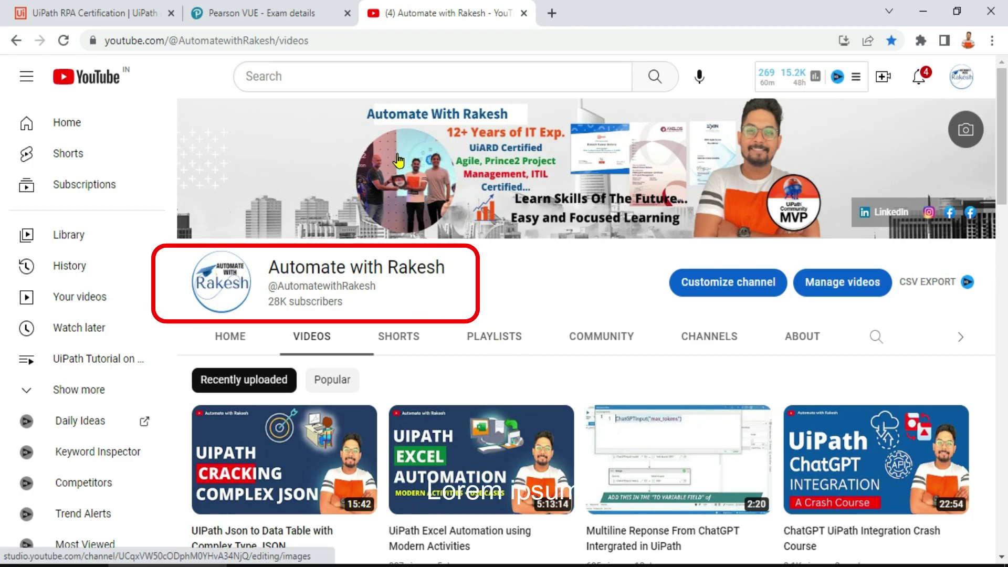
# Look over the YouTube channel's playlists, then go to its Community posts
pyautogui.click(492, 340)
pyautogui.scroll(-1, 850, 448)
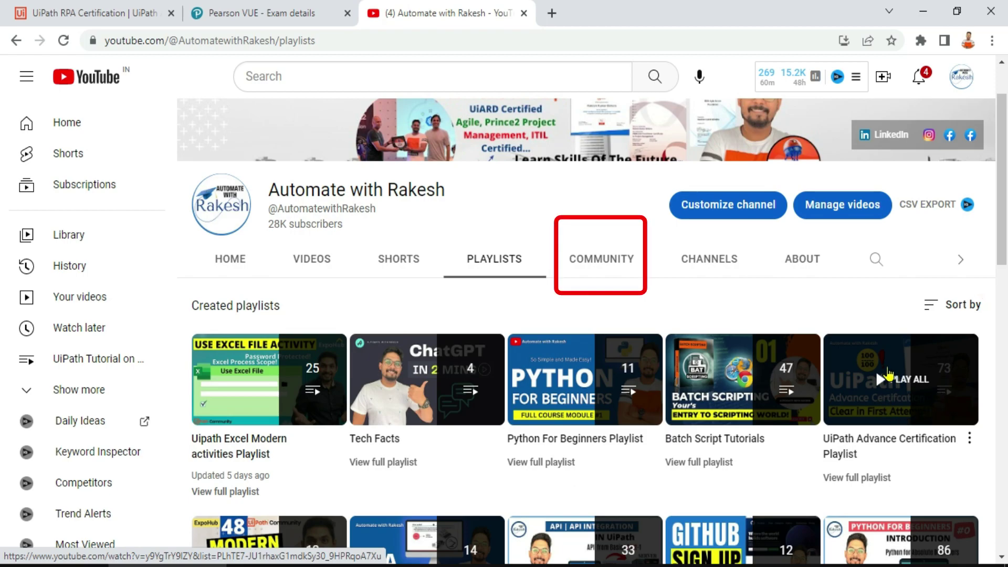
pyautogui.click(623, 262)
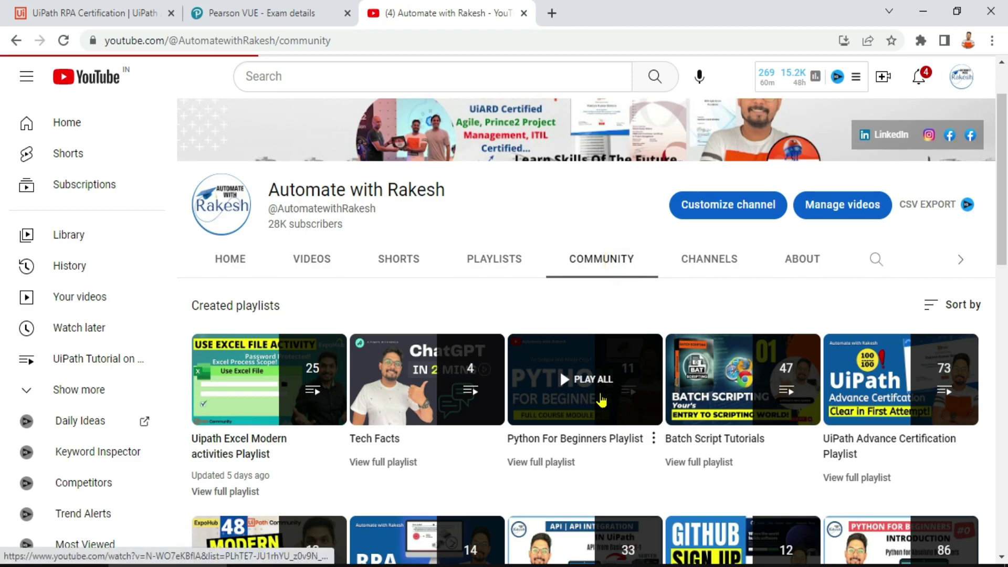
# Browse the Feb 02 2023 community posts celebrating passing the UiARD exam
pyautogui.scroll(-15, 524, 478)
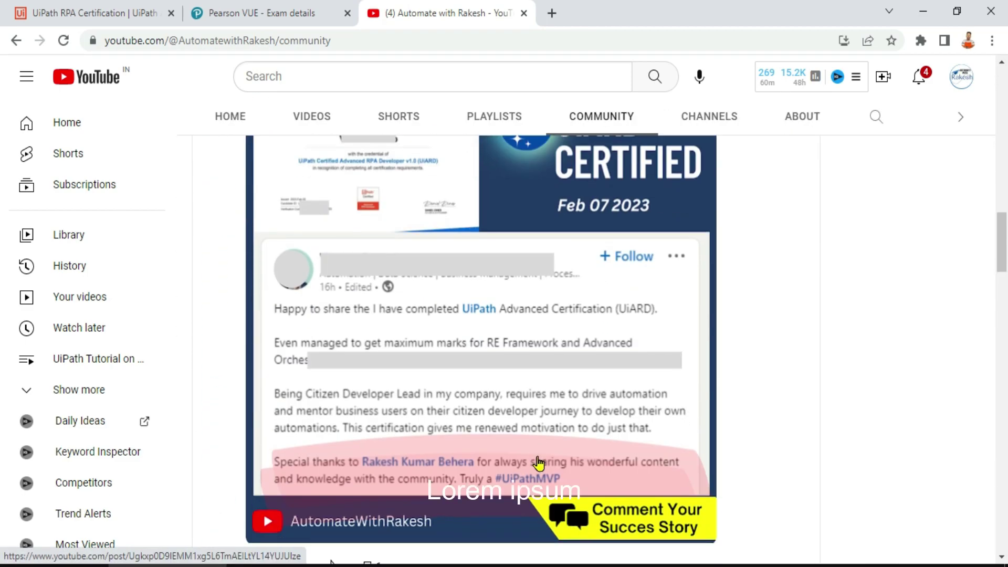
pyautogui.scroll(-4, 549, 436)
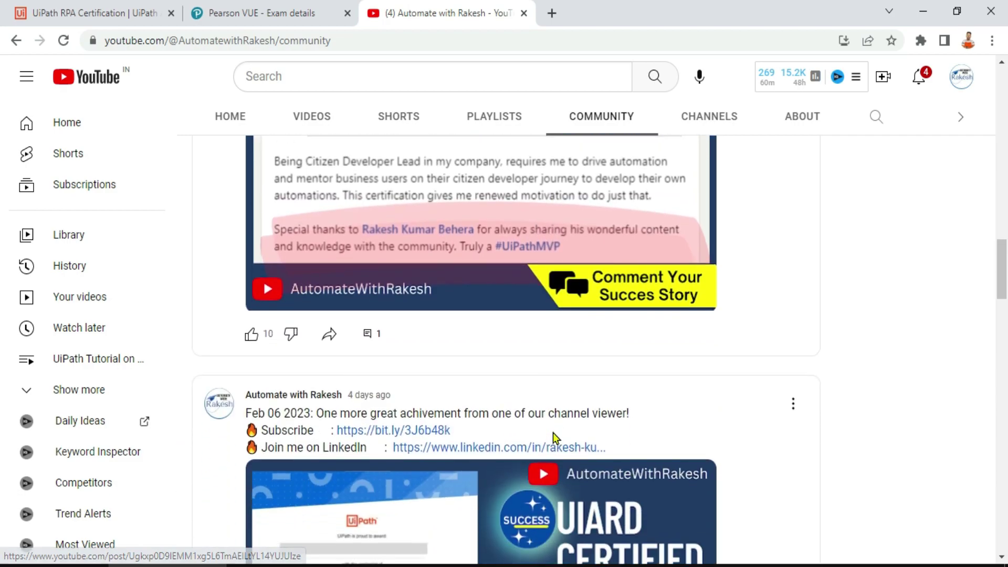
pyautogui.scroll(-4, 523, 368)
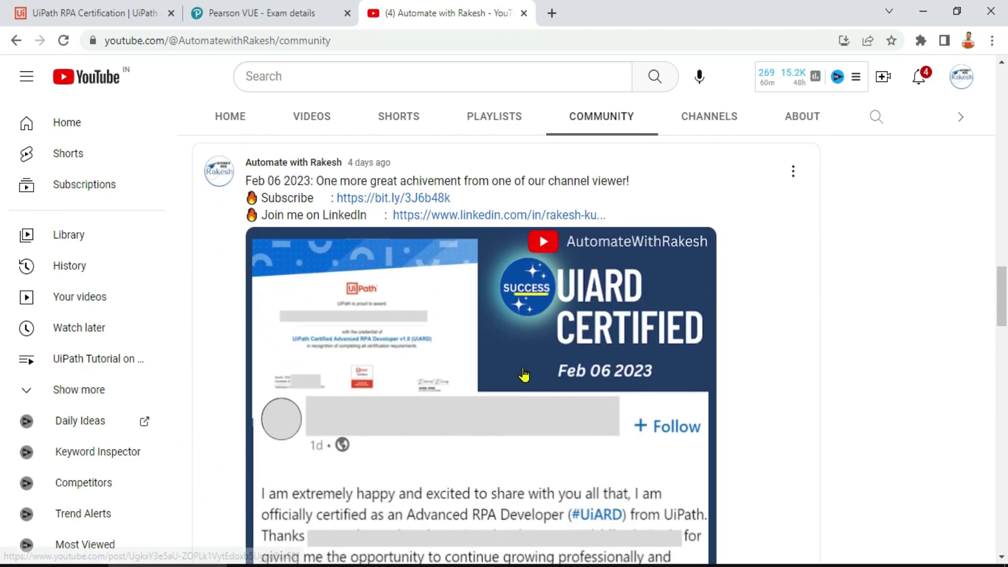
pyautogui.scroll(-5, 545, 414)
pyautogui.scroll(3, 544, 415)
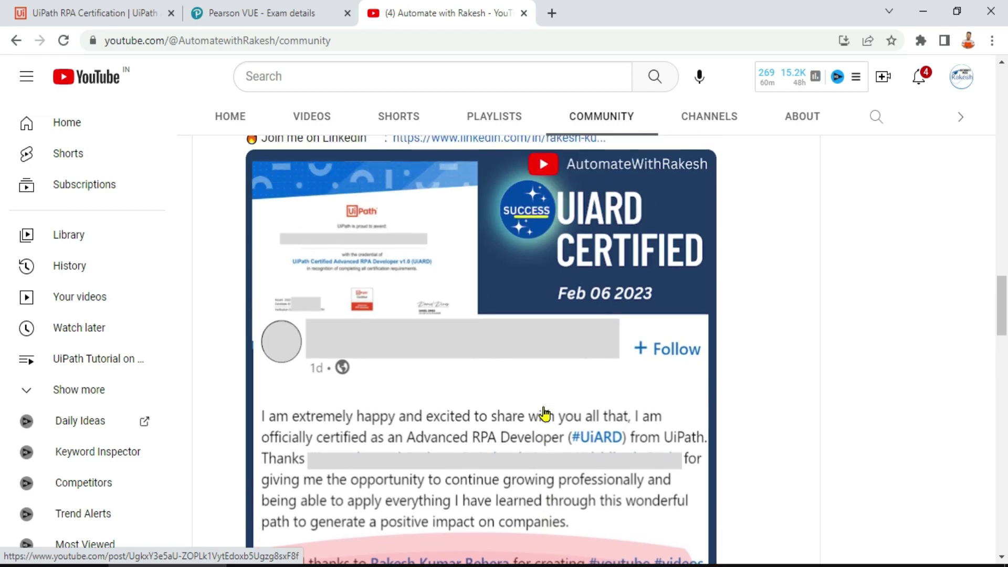
pyautogui.scroll(-17, 544, 414)
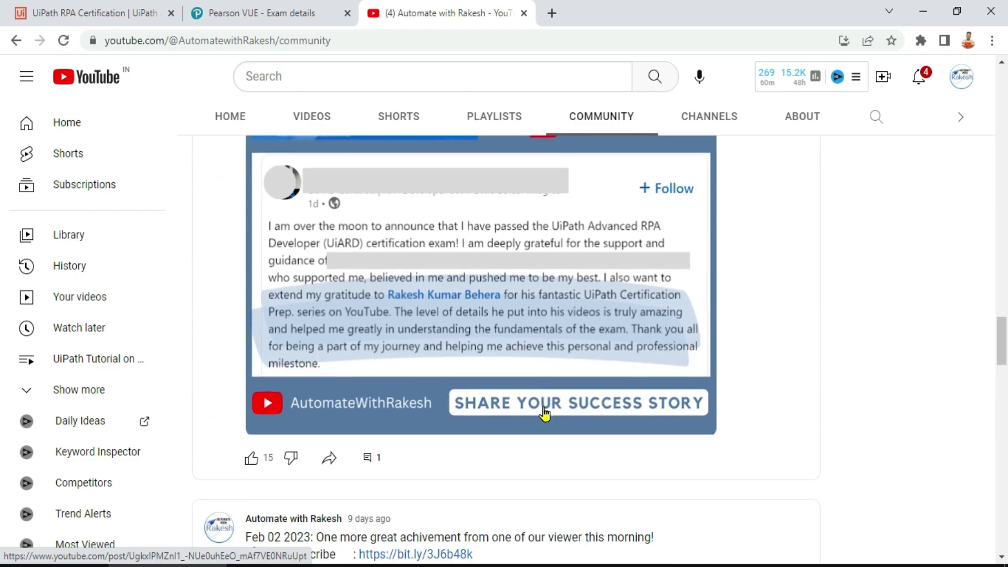
pyautogui.scroll(-12, 544, 415)
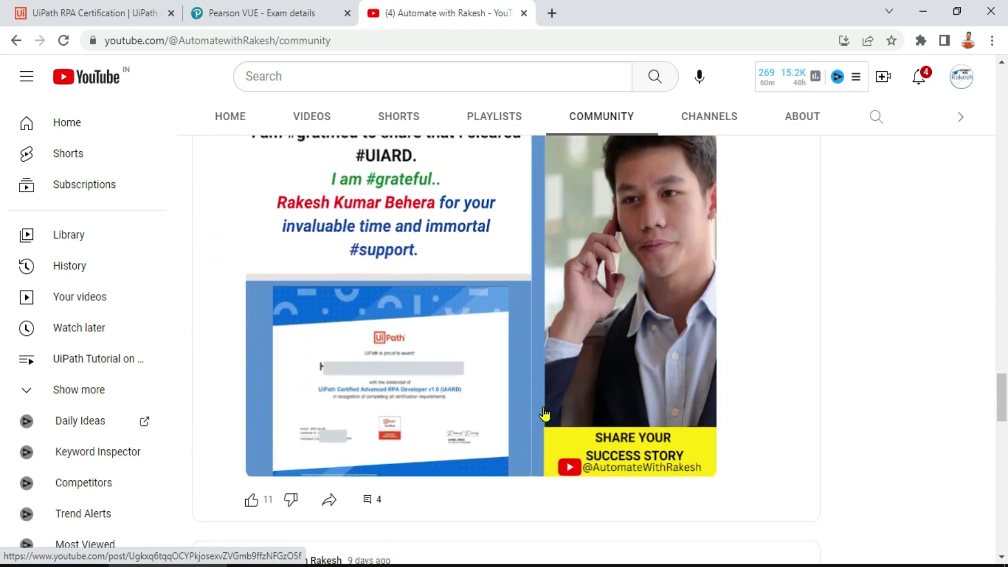
pyautogui.scroll(1, 525, 373)
pyautogui.scroll(2, 420, 368)
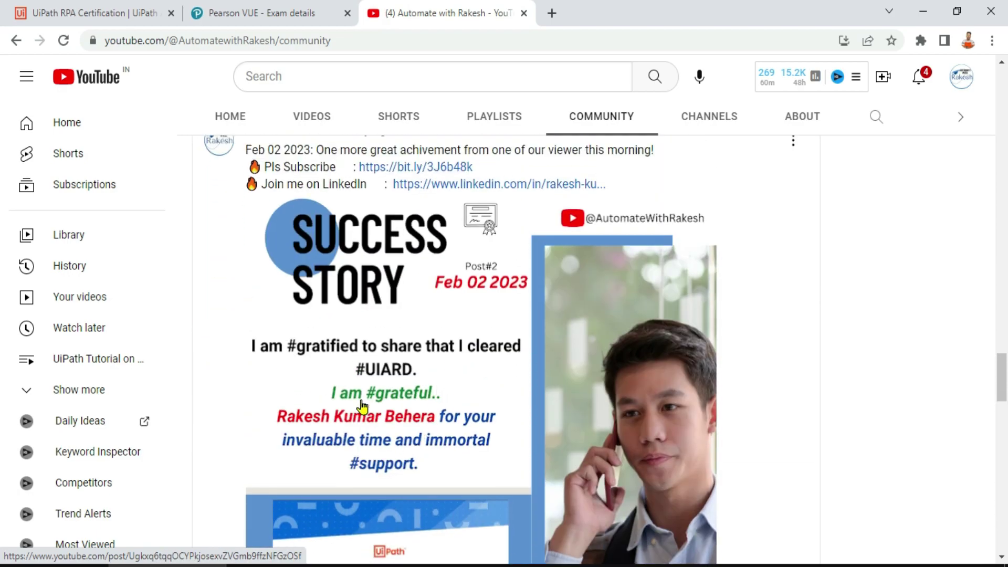
pyautogui.scroll(-9, 573, 412)
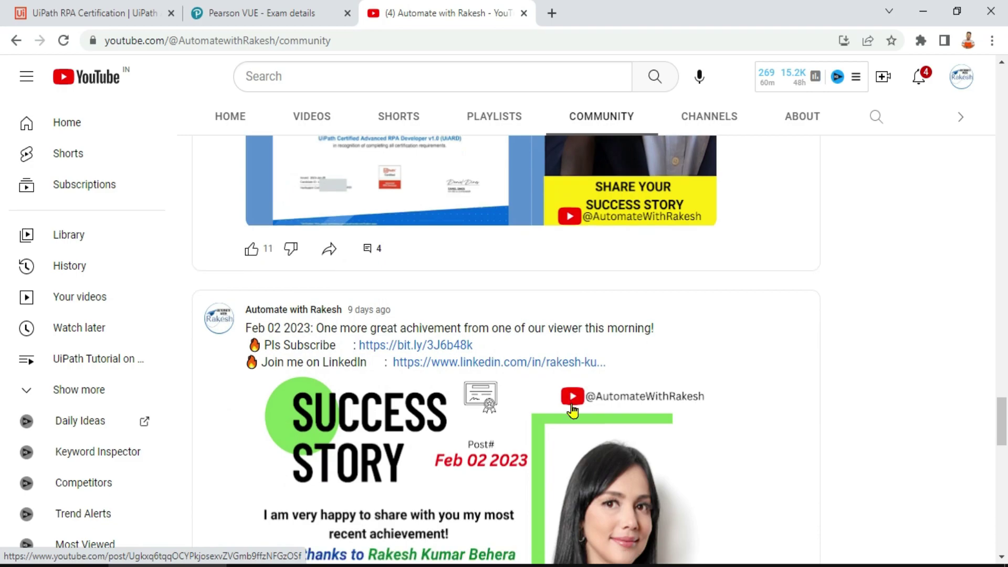
pyautogui.scroll(-4, 564, 310)
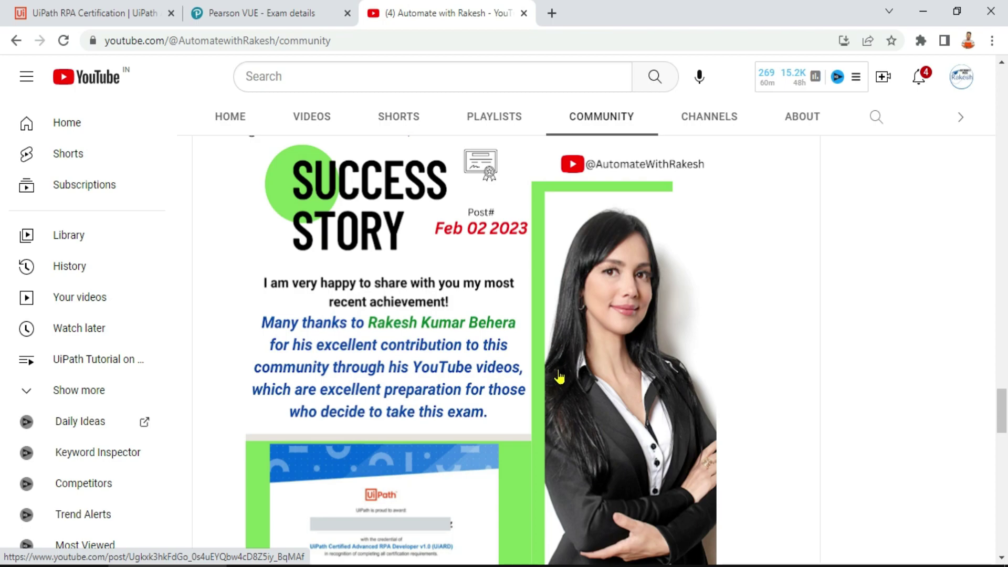
pyautogui.scroll(-10, 546, 446)
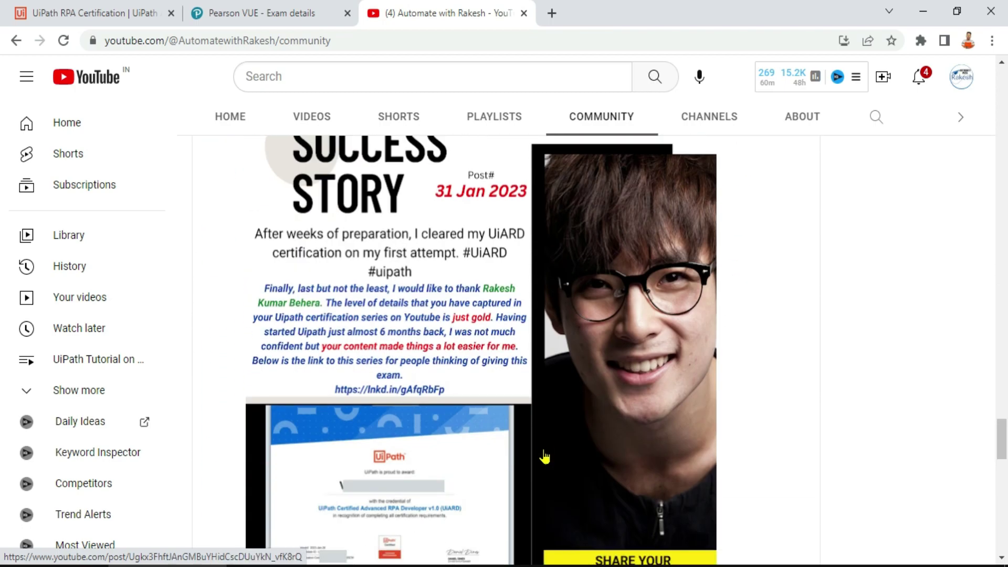